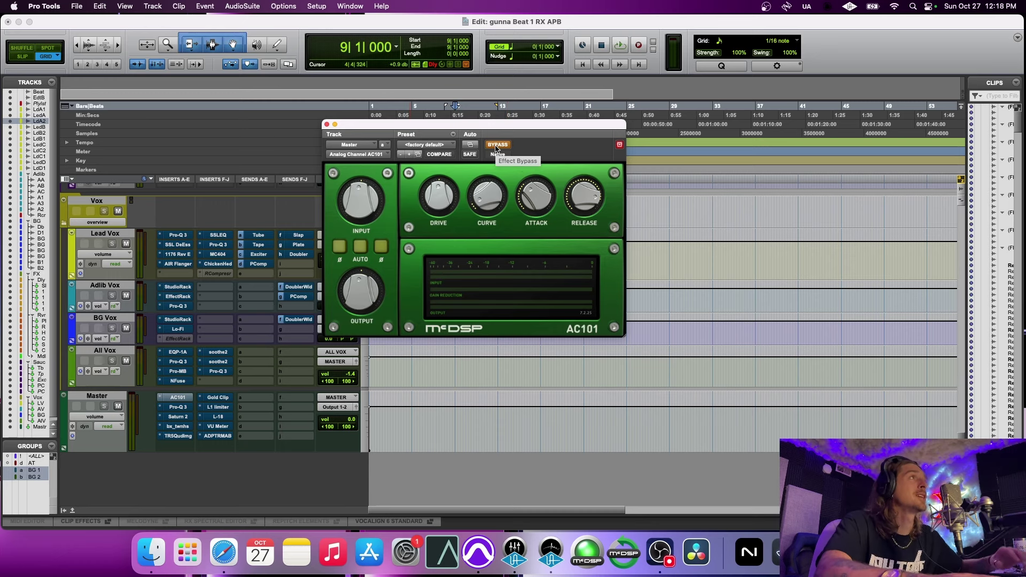
# Enable the Master's AC101, raise its drive to 2.4 dB during playback, then bring up Pro-Q 3
pyautogui.click(497, 145)
pyautogui.press('space')
pyautogui.moveTo(436, 204)
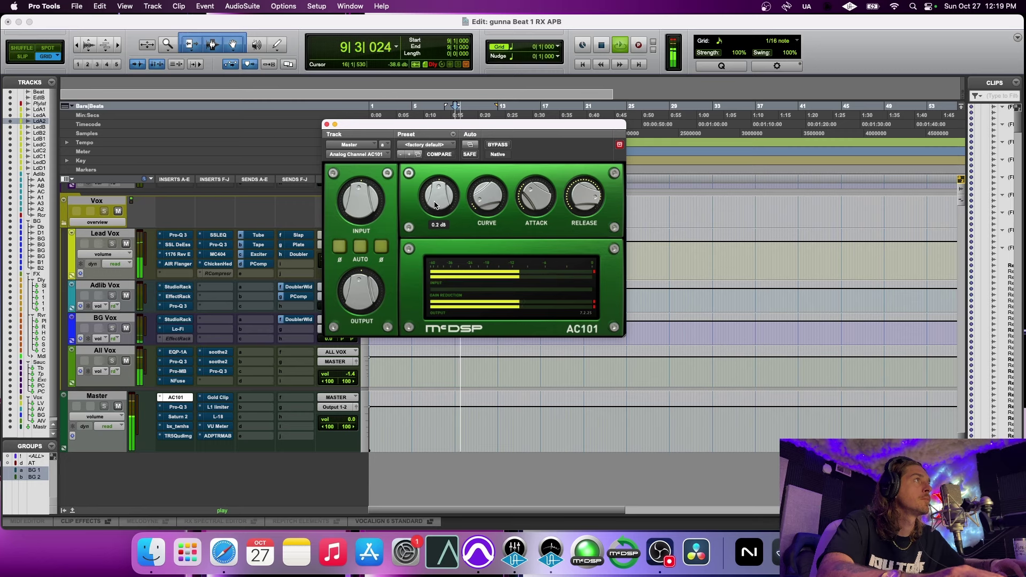
pyautogui.moveTo(436, 205); pyautogui.dragTo(461, 178)
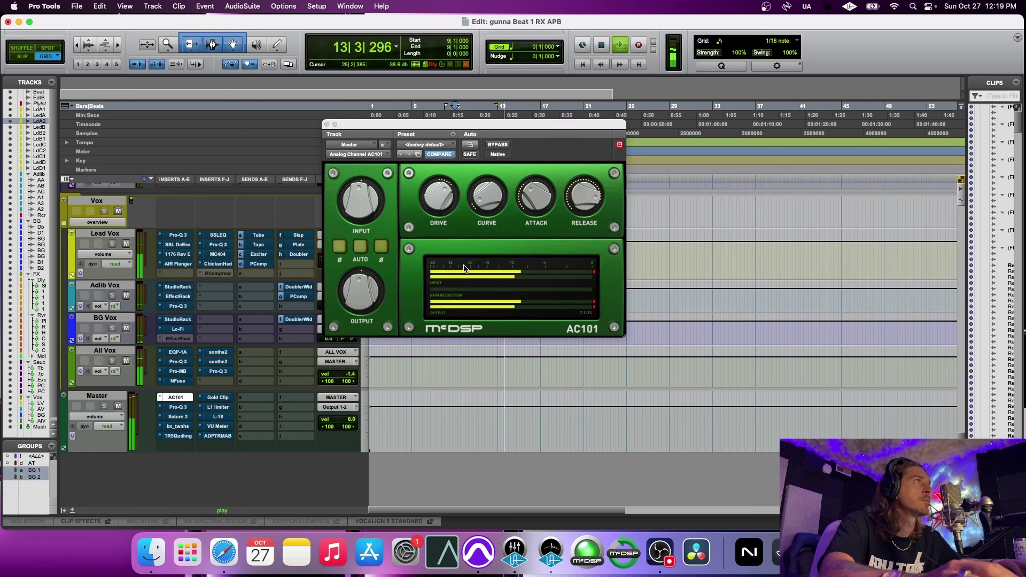
pyautogui.click(593, 310)
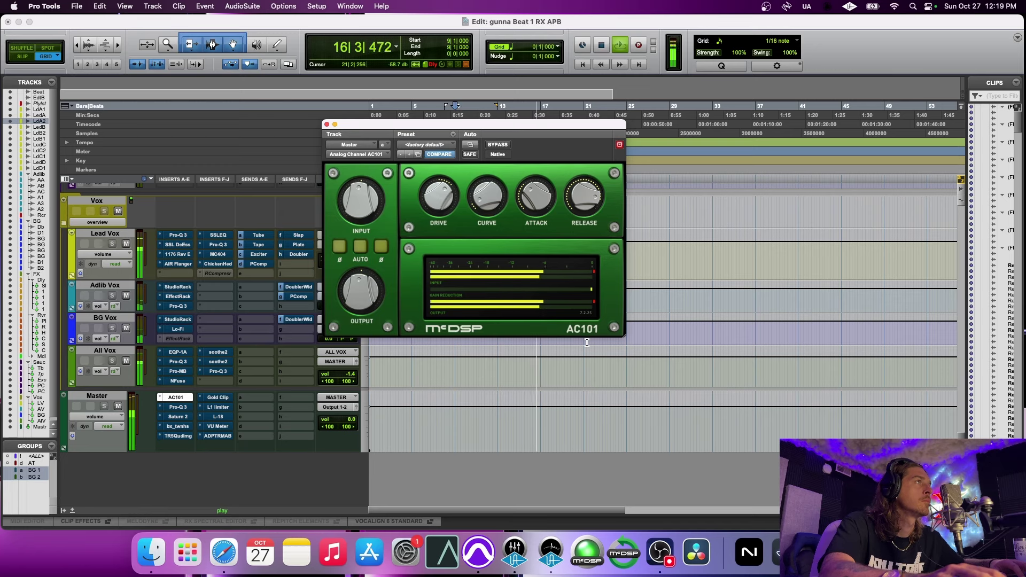
pyautogui.press('space')
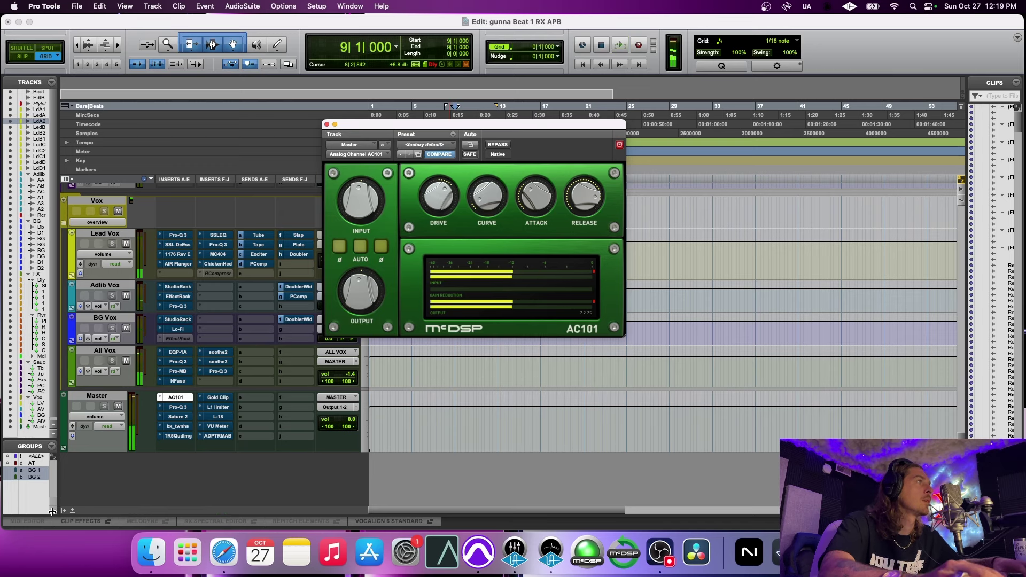
pyautogui.click(175, 407)
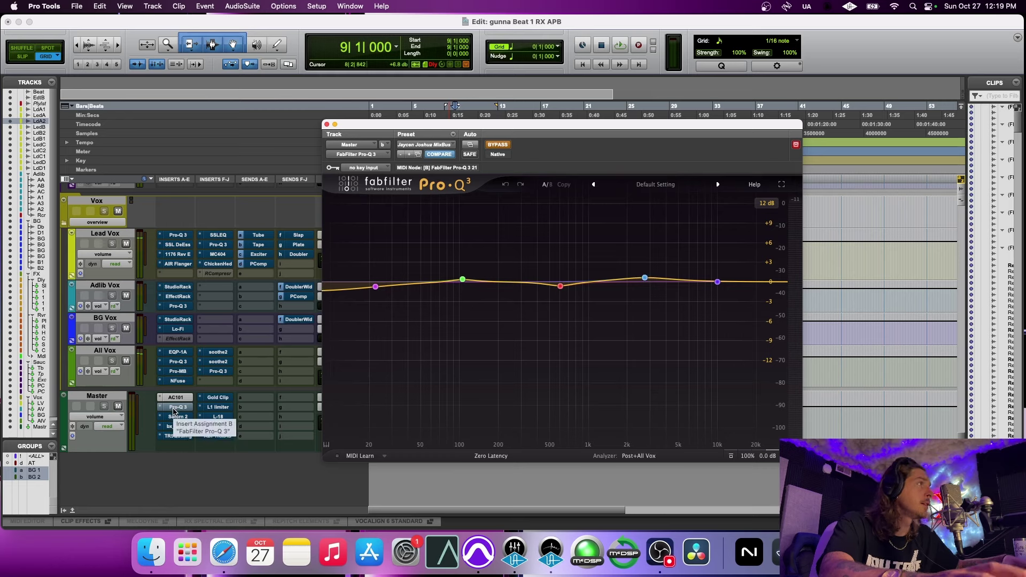
# Un-bypass the Master Pro-Q 3 and move the AC101 to All Vox insert slot e
pyautogui.keyDown('super'); pyautogui.click(174, 407); pyautogui.keyUp('super')
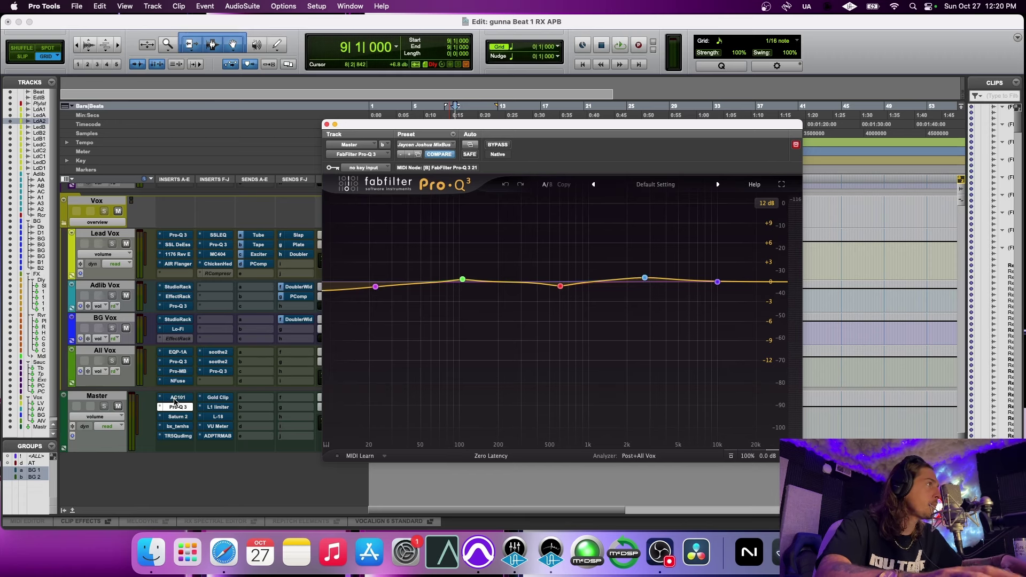
pyautogui.moveTo(174, 401); pyautogui.dragTo(212, 385)
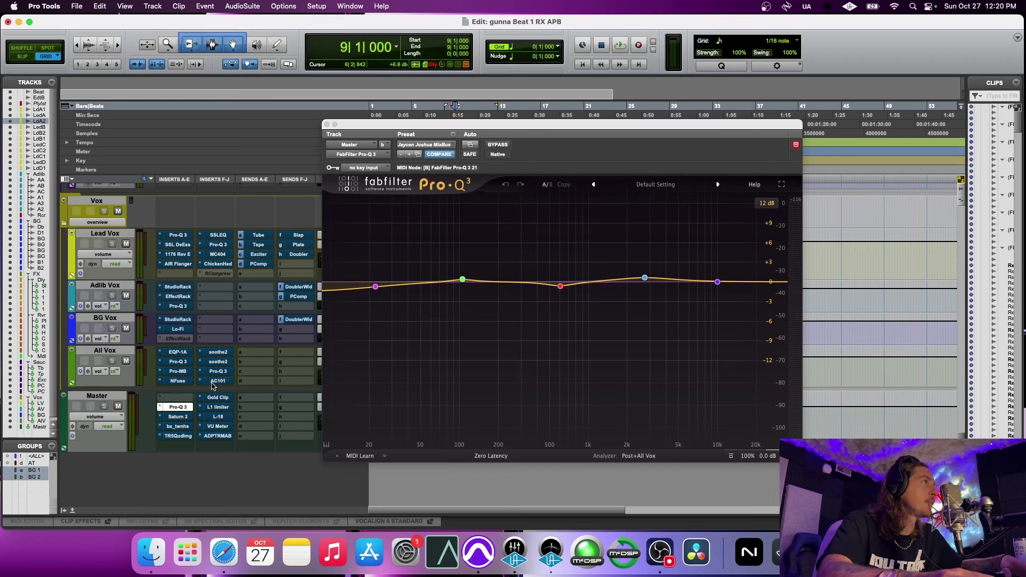
# Insert a UAD Neve 1073 on Master slot a, step its gain and lower its output slightly
pyautogui.click(160, 400)
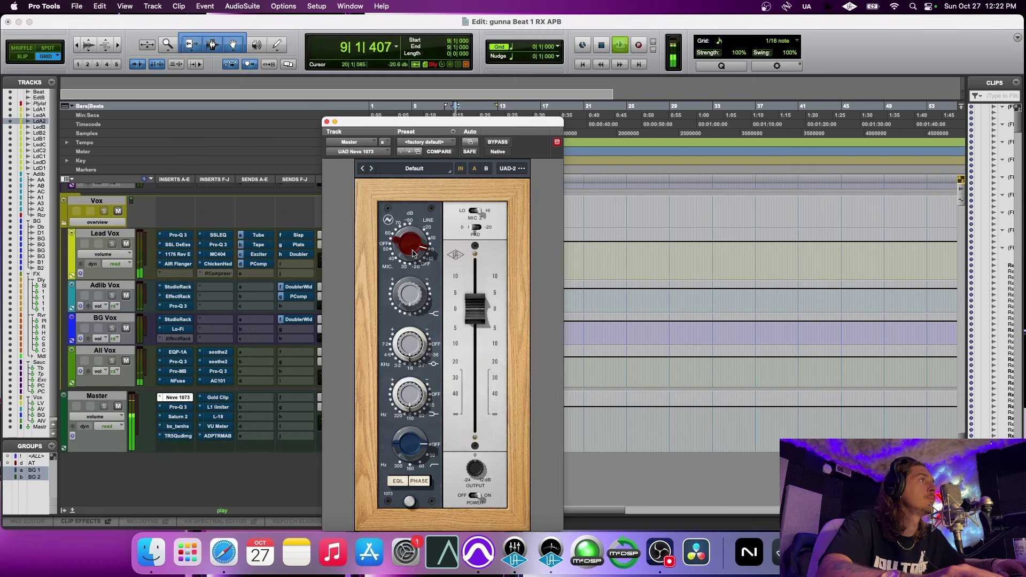
pyautogui.moveTo(412, 256); pyautogui.dragTo(410, 260)
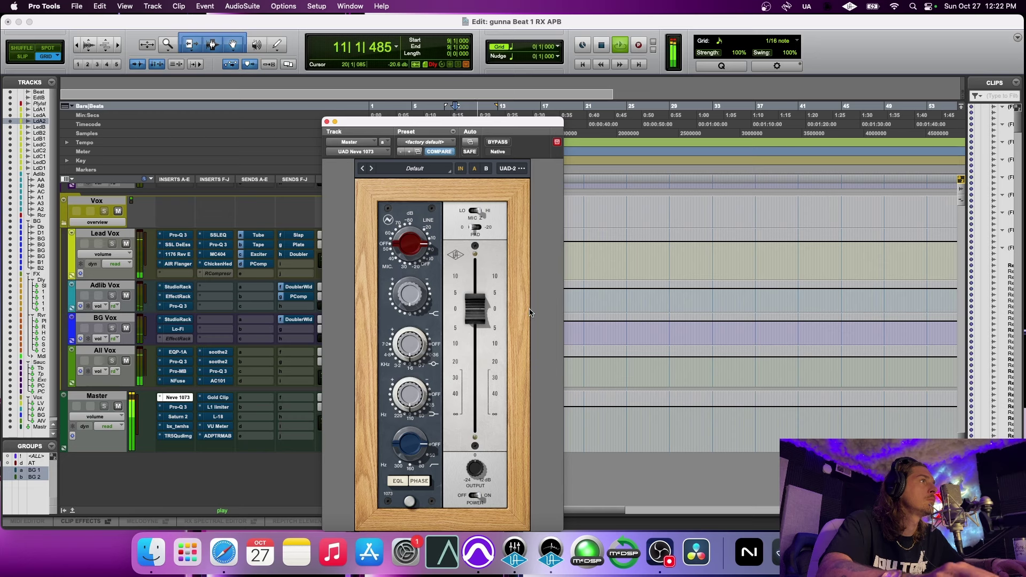
pyautogui.moveTo(483, 319); pyautogui.dragTo(481, 332)
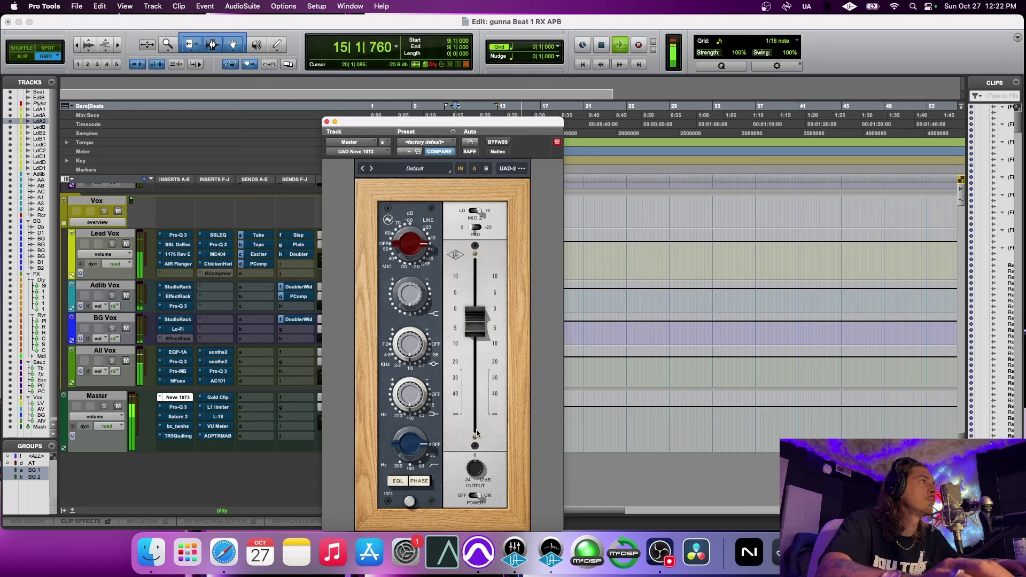
pyautogui.press('space')
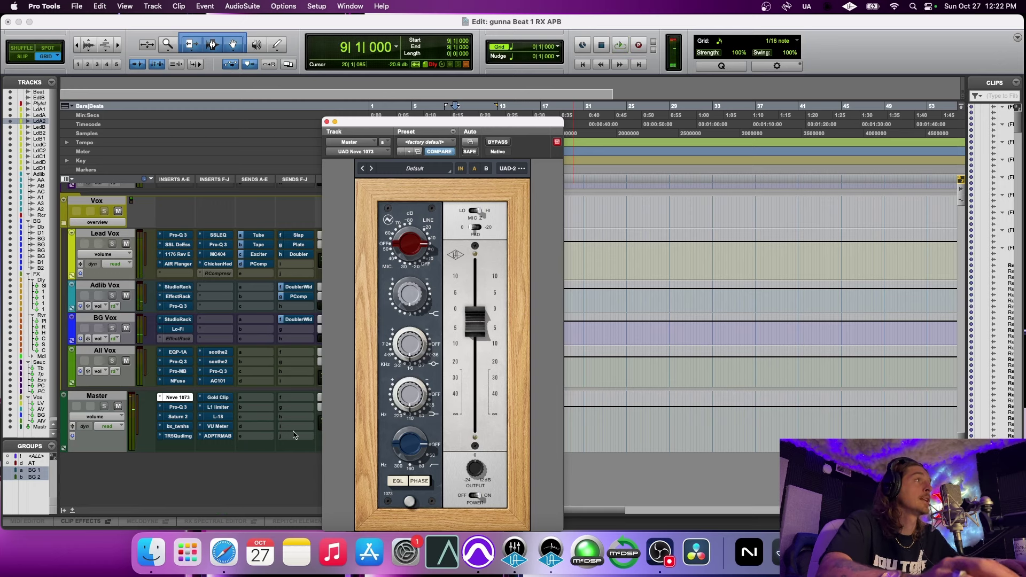
# Reopen the Master Pro-Q 3 and A/B its 22 Hz low band during playback, leaving it on
pyautogui.click(179, 409)
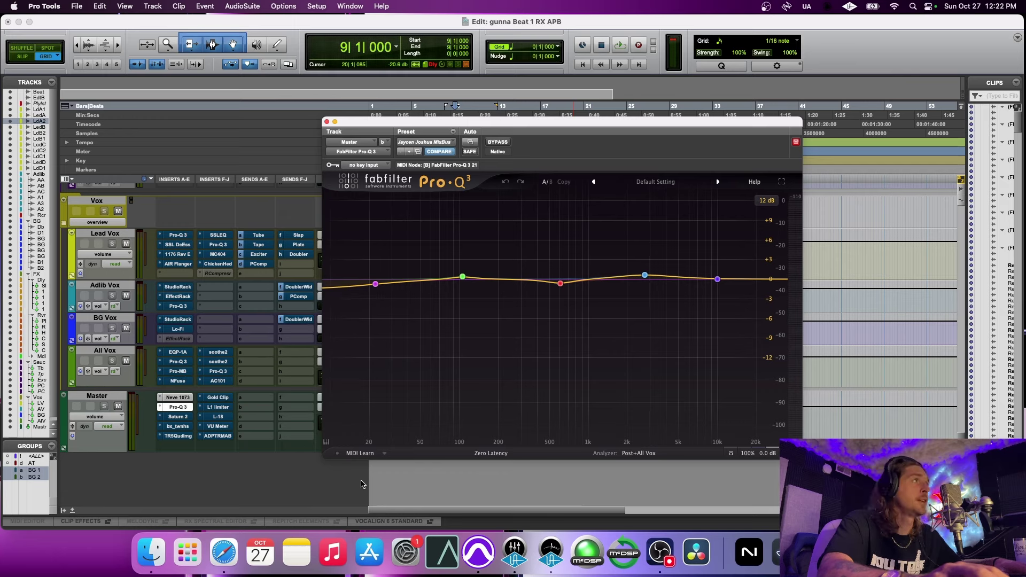
pyautogui.press('space')
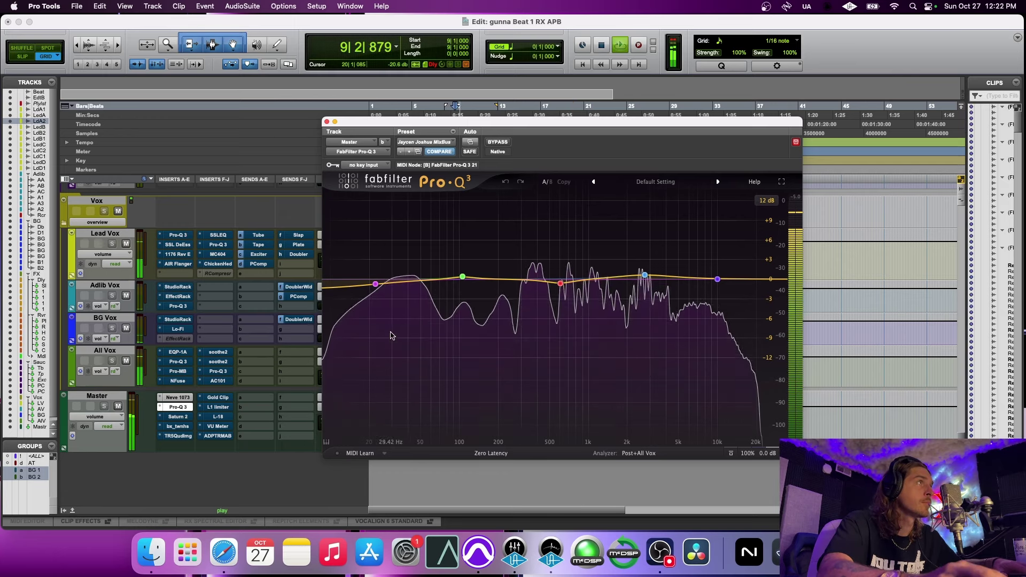
pyautogui.click(348, 302)
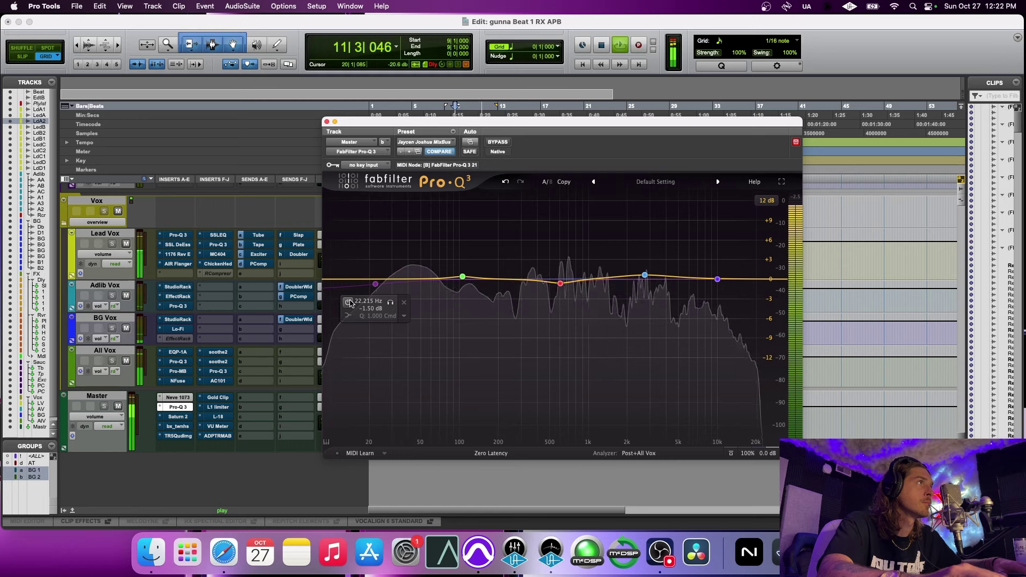
pyautogui.click(348, 302)
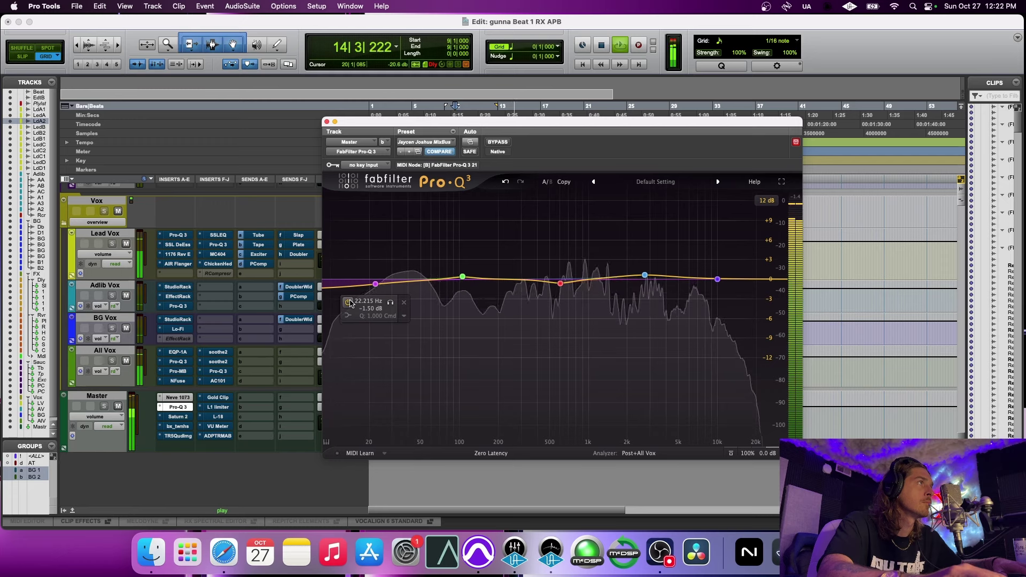
pyautogui.press('space')
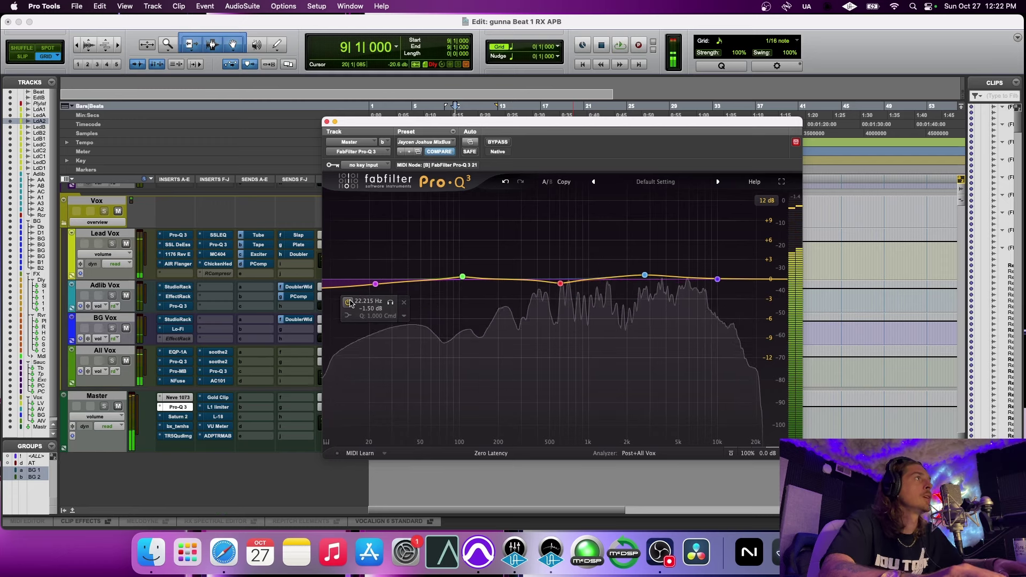
pyautogui.moveTo(459, 278)
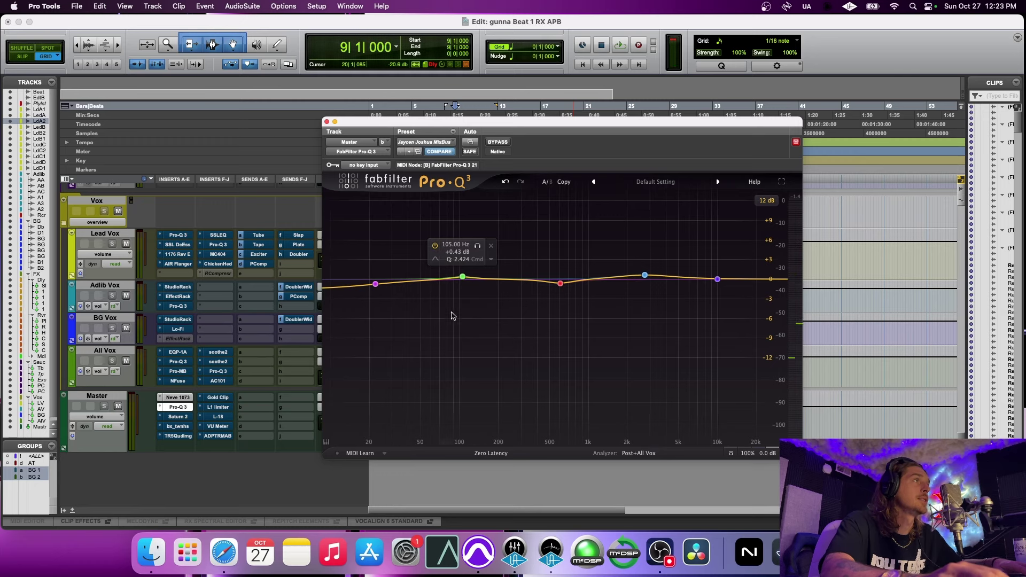
pyautogui.click(435, 245)
pyautogui.press('space')
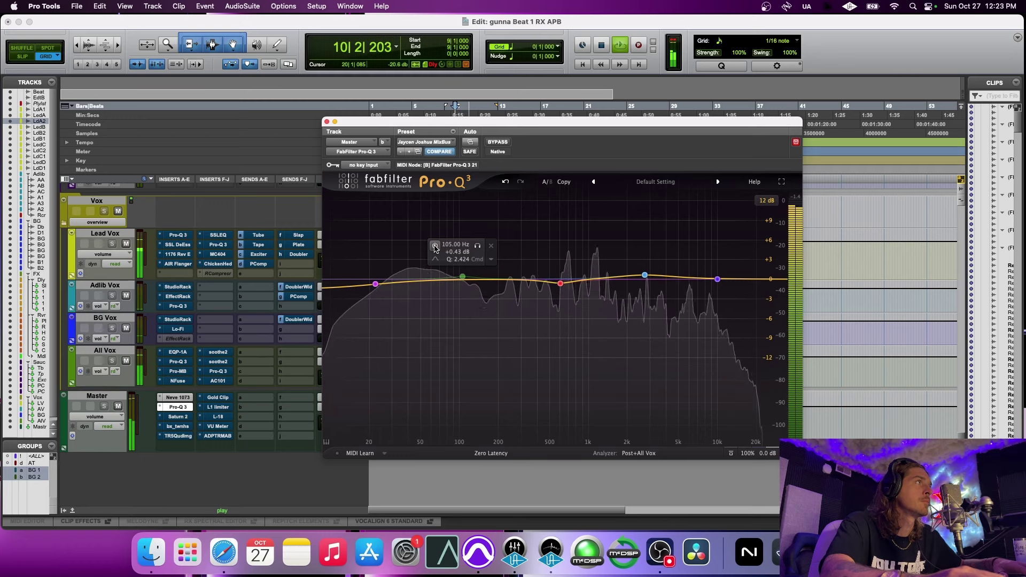
pyautogui.click(435, 245)
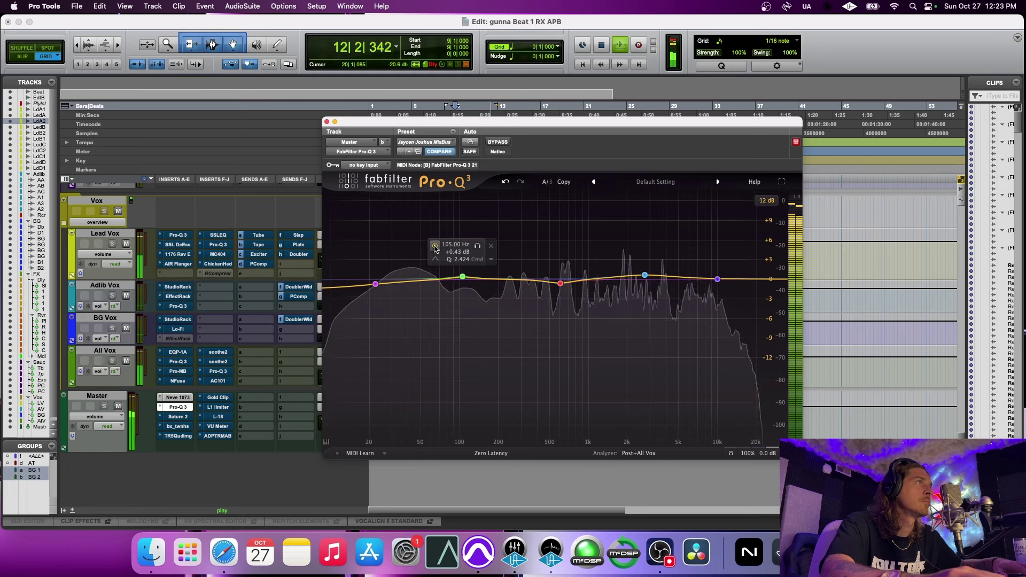
pyautogui.click(435, 246)
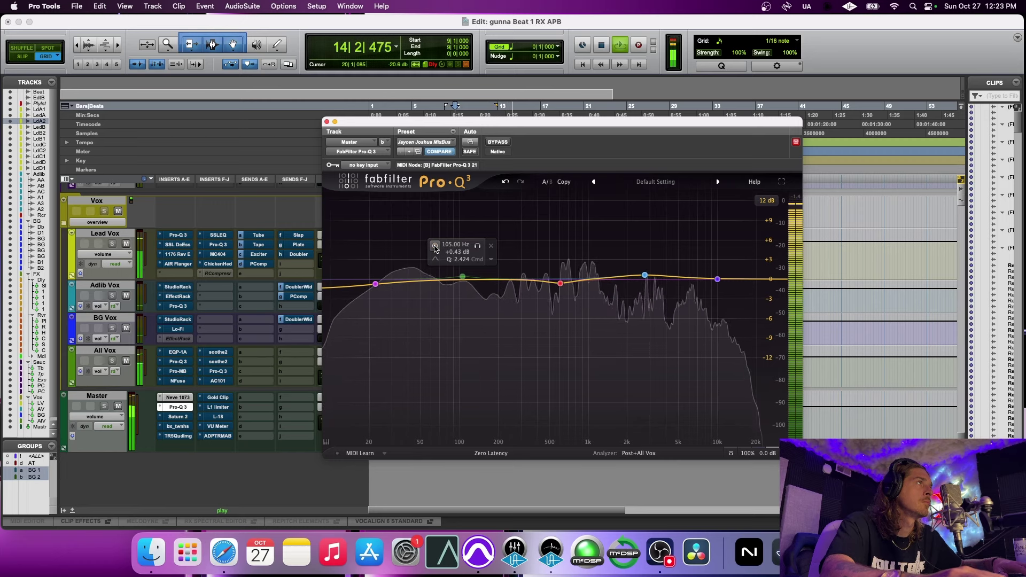
pyautogui.click(435, 246)
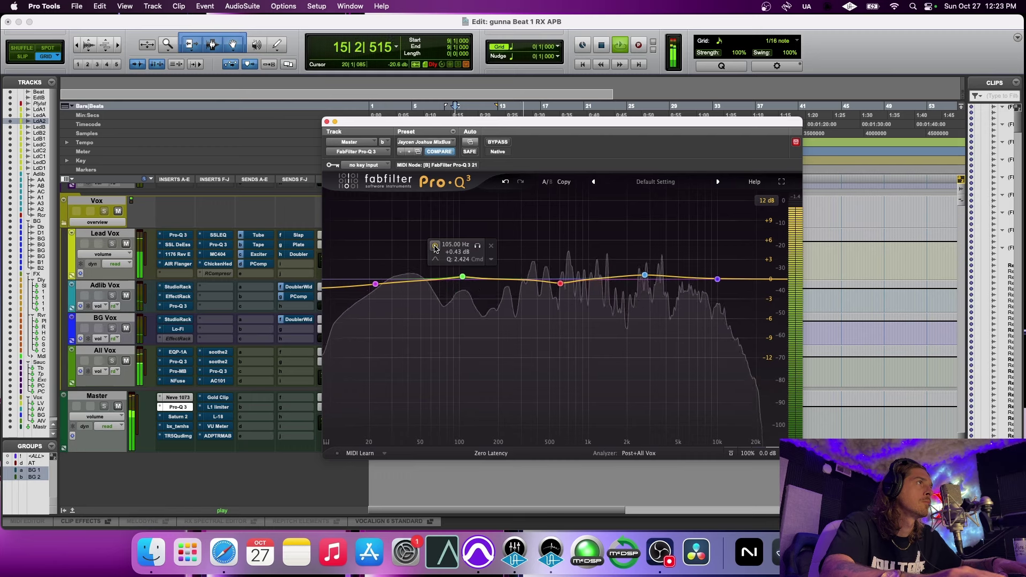
pyautogui.press('space')
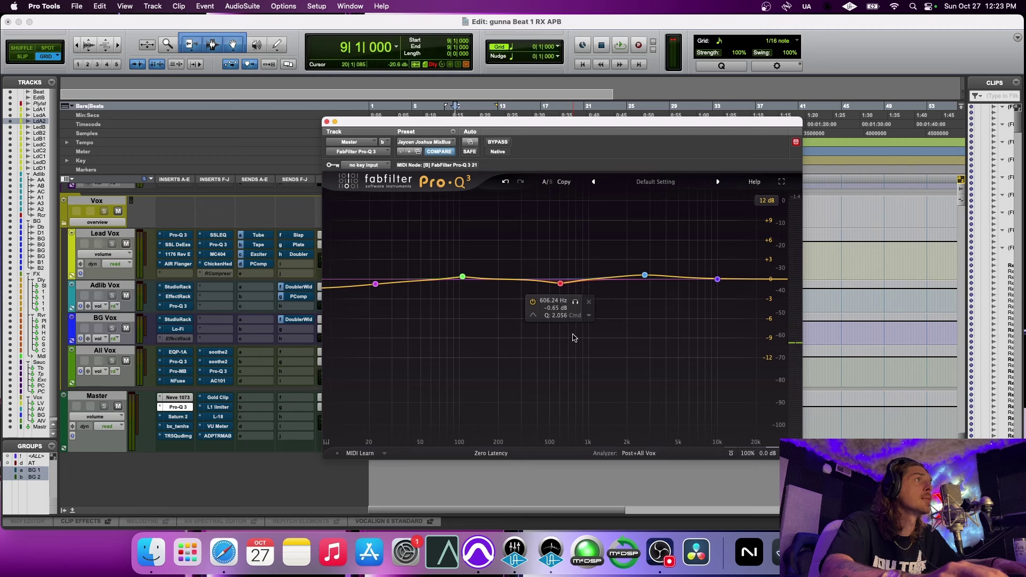
pyautogui.click(534, 302)
pyautogui.press('space')
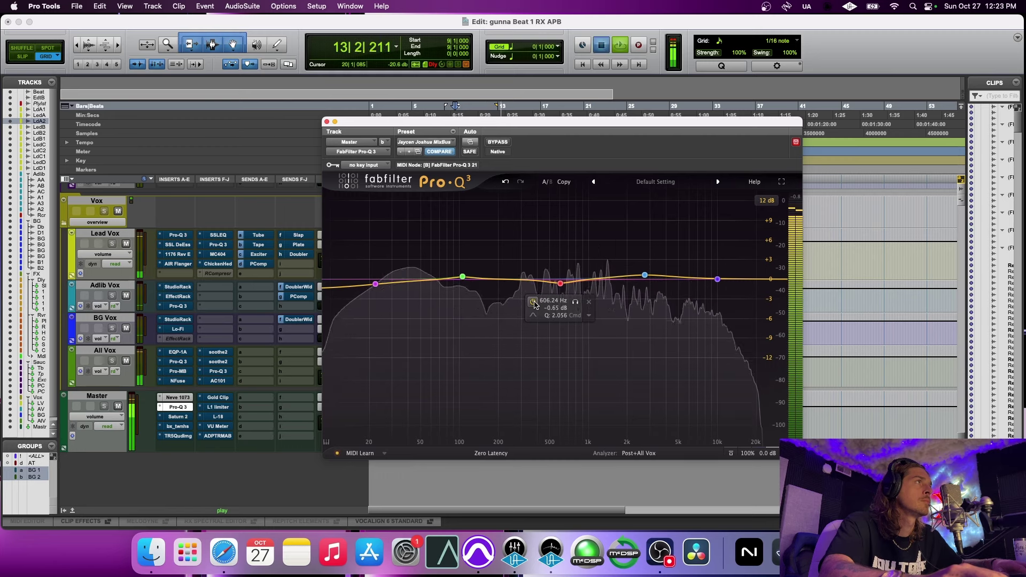
pyautogui.press('space')
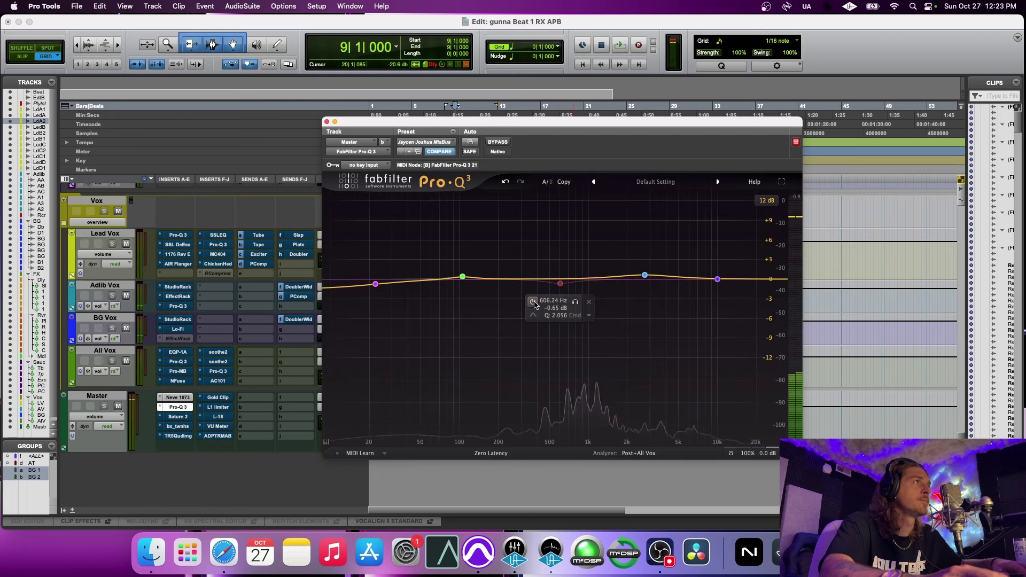
pyautogui.press('space')
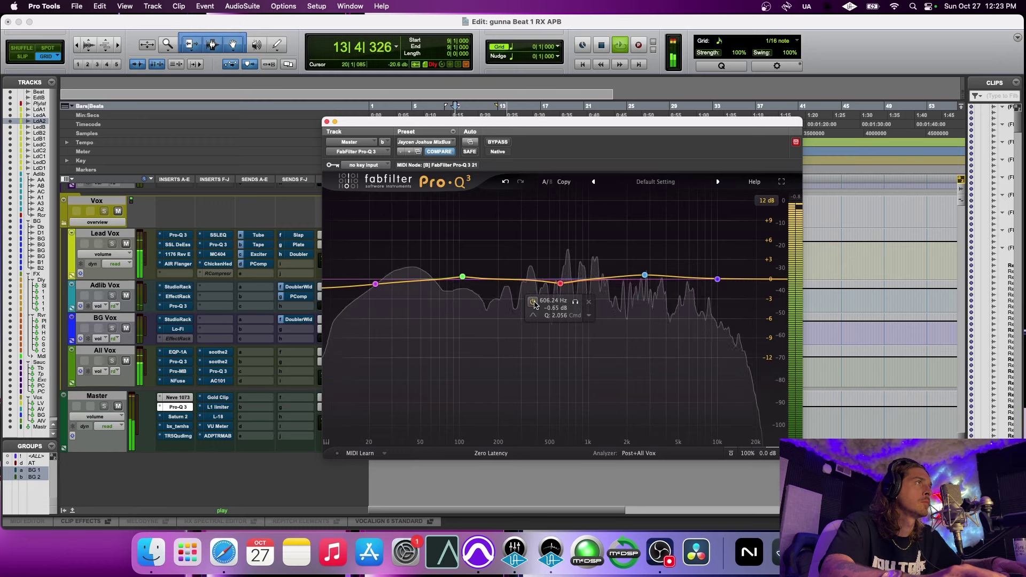
pyautogui.press('space')
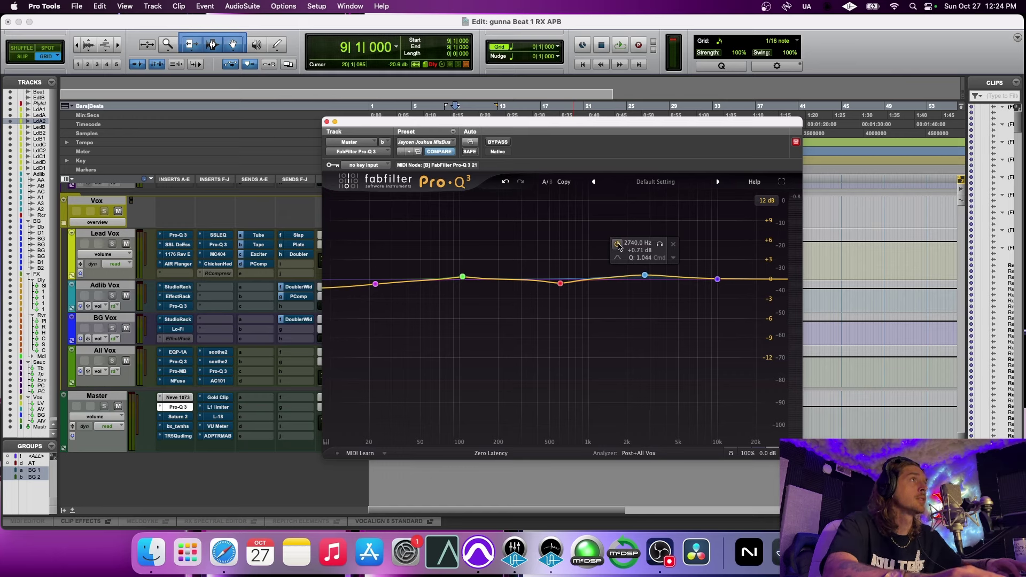
# Audition the Pro-Q 3's gentle five-band curve during playback, then inspect the 10 kHz band
pyautogui.press('space')
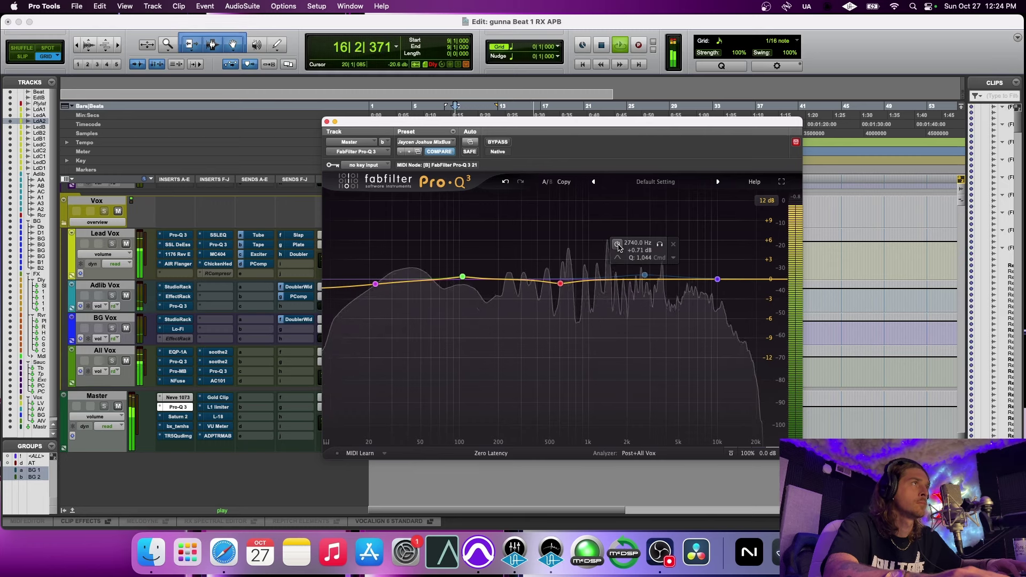
pyautogui.press('space')
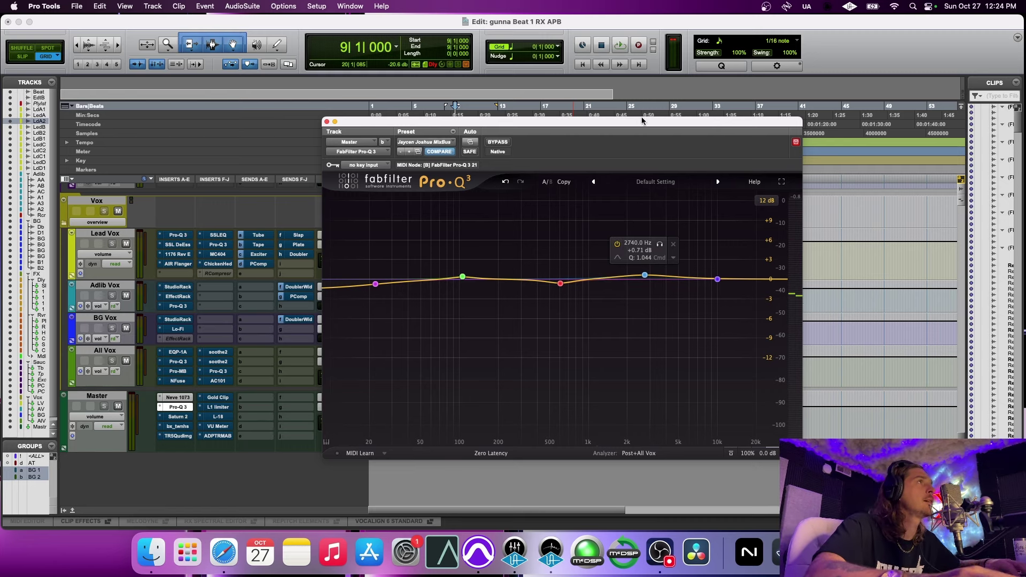
pyautogui.click(674, 43)
pyautogui.moveTo(725, 272)
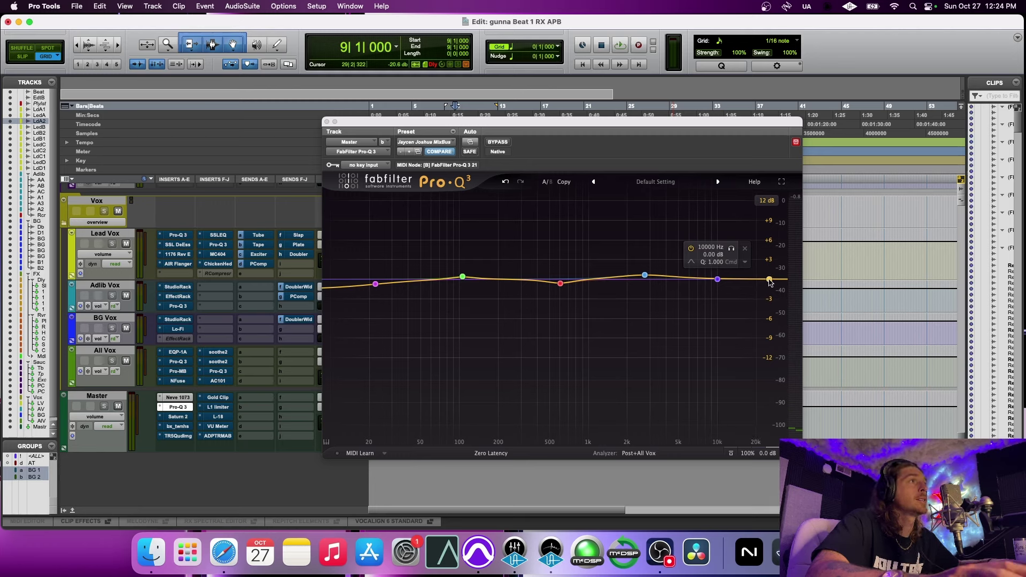
# Add a high cut band to the Master Pro-Q 3 and set its frequency to 30000 Hz
pyautogui.click(776, 280)
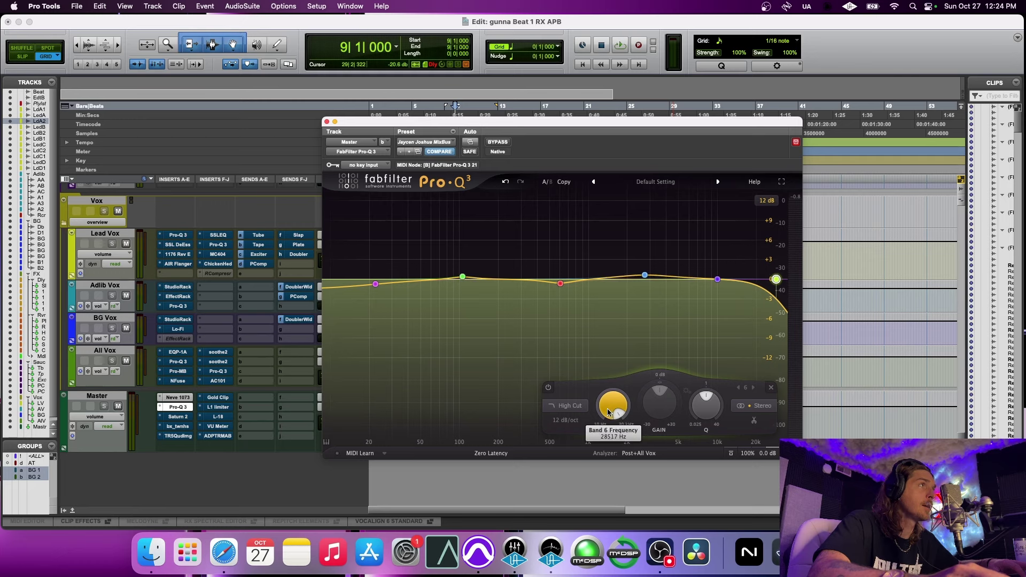
pyautogui.moveTo(610, 409); pyautogui.dragTo(608, 414)
pyautogui.scroll(-1, 605, 418)
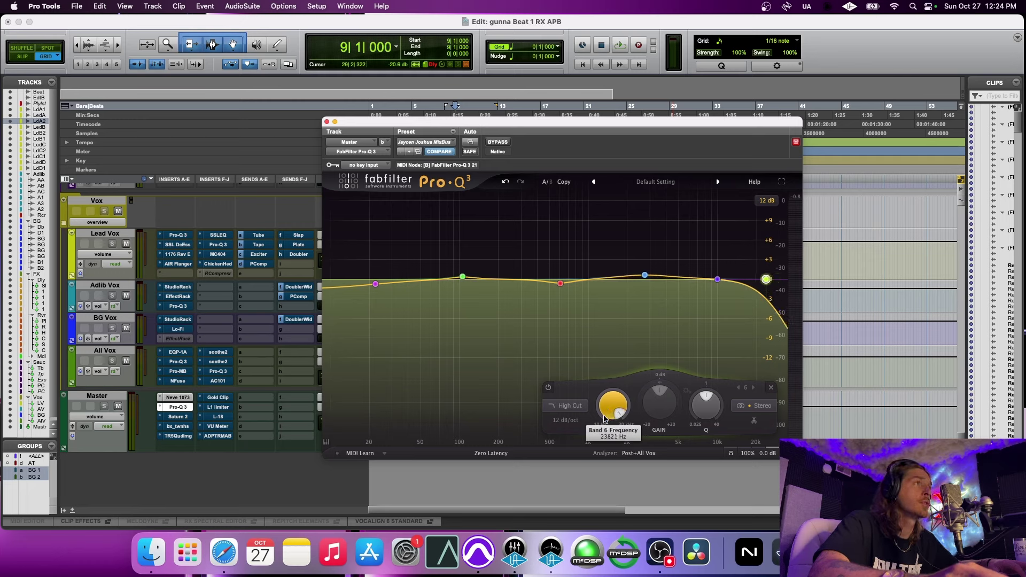
pyautogui.moveTo(604, 418); pyautogui.dragTo(609, 411)
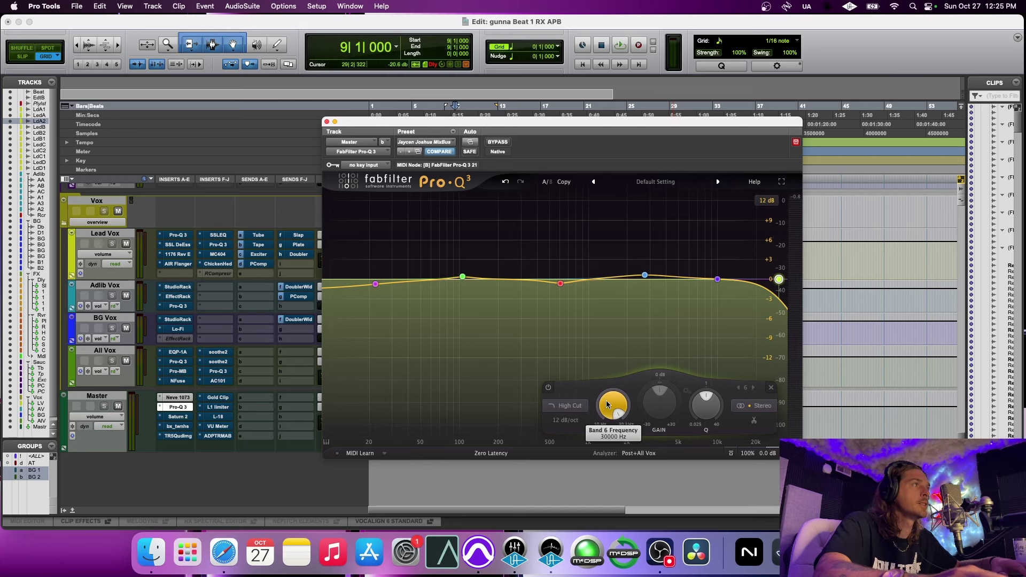
# During playback, lower the high cut to about 27 kHz and compare it on and off
pyautogui.press('space')
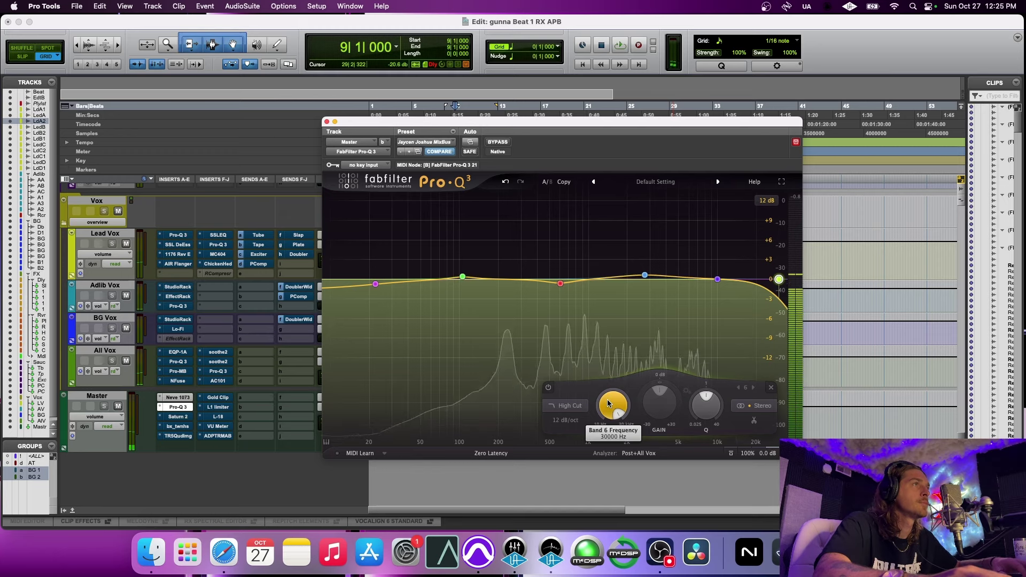
pyautogui.press('space')
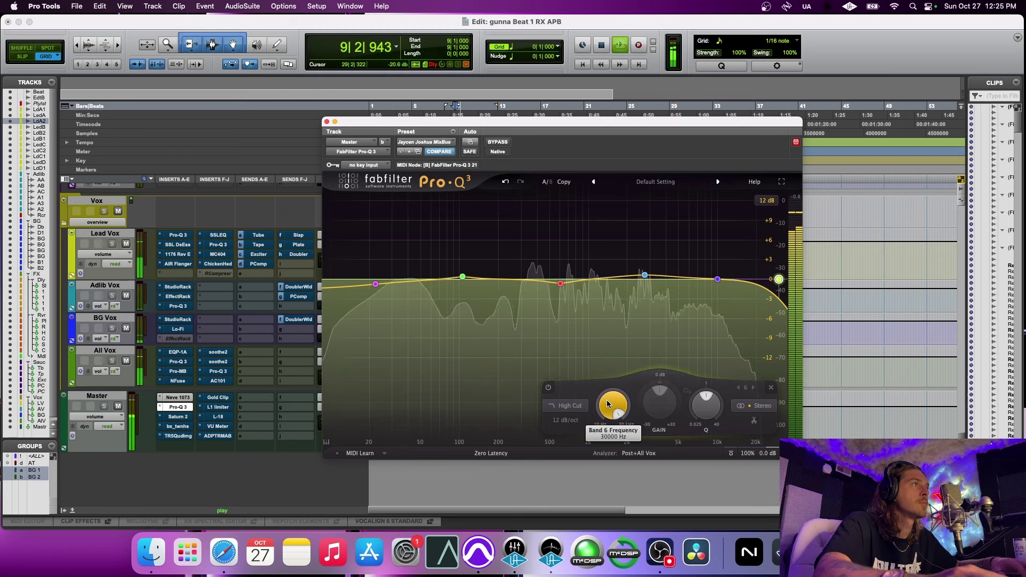
pyautogui.moveTo(607, 404); pyautogui.dragTo(601, 411)
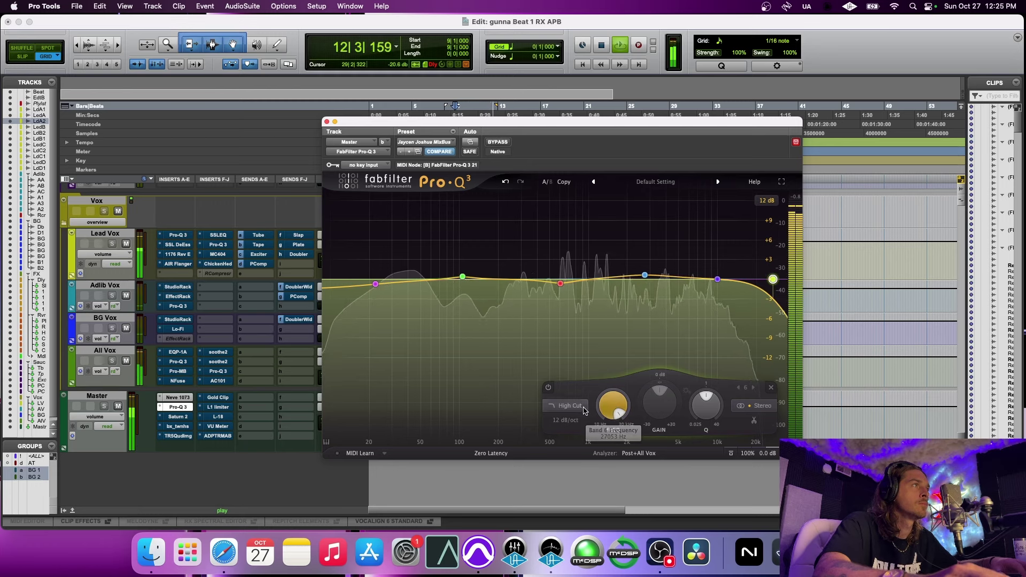
pyautogui.click(549, 388)
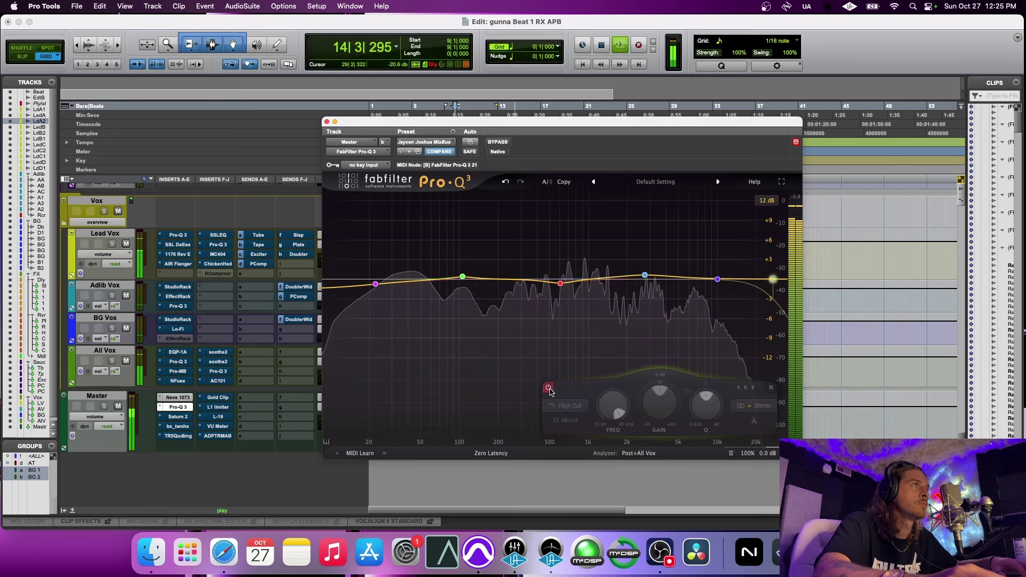
pyautogui.click(548, 388)
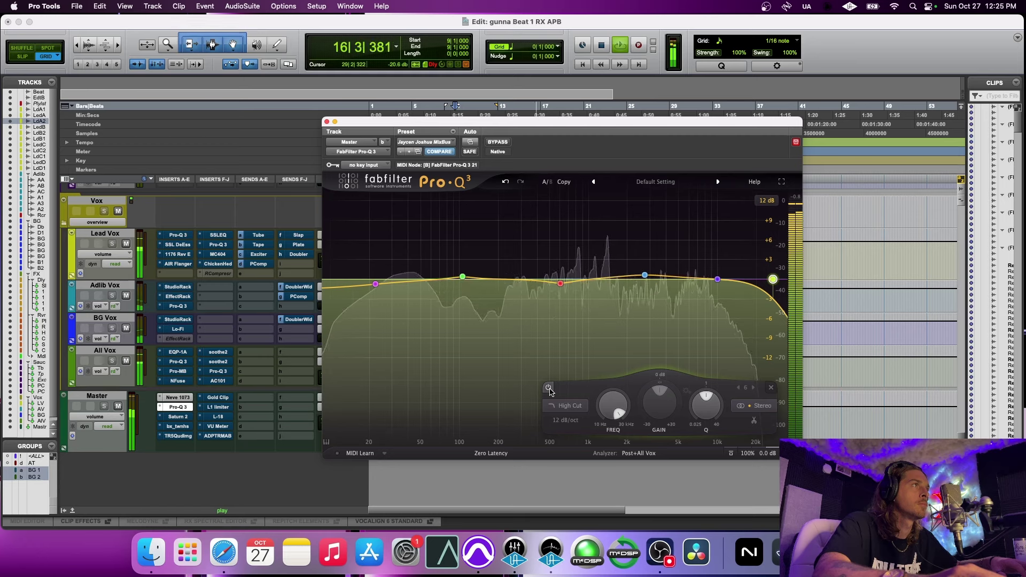
# Fine-tune the high cut to about 26.7 kHz, A/B it again, and leave it enabled
pyautogui.moveTo(606, 415)
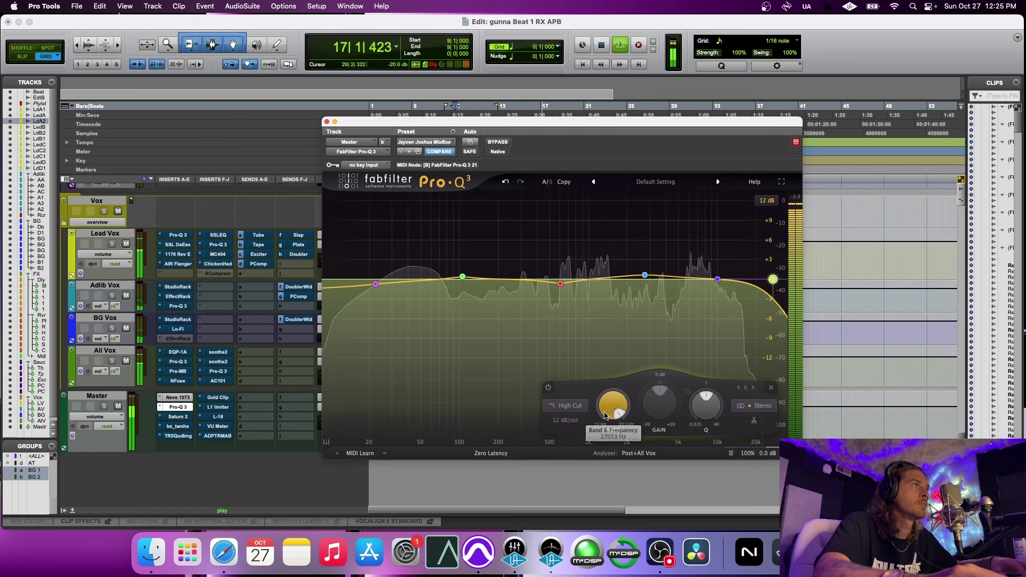
pyautogui.click(549, 388)
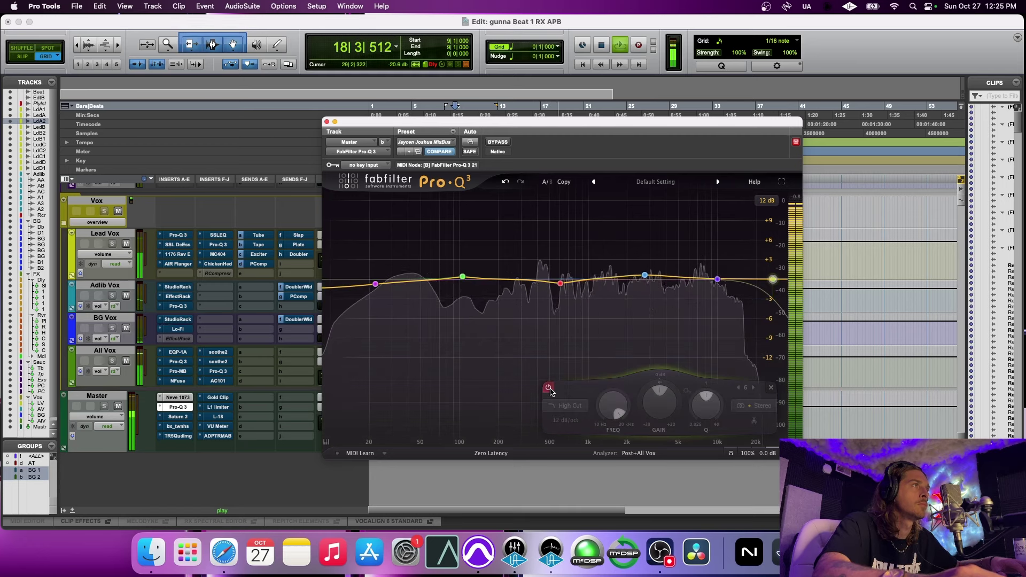
pyautogui.click(549, 387)
pyautogui.moveTo(611, 413)
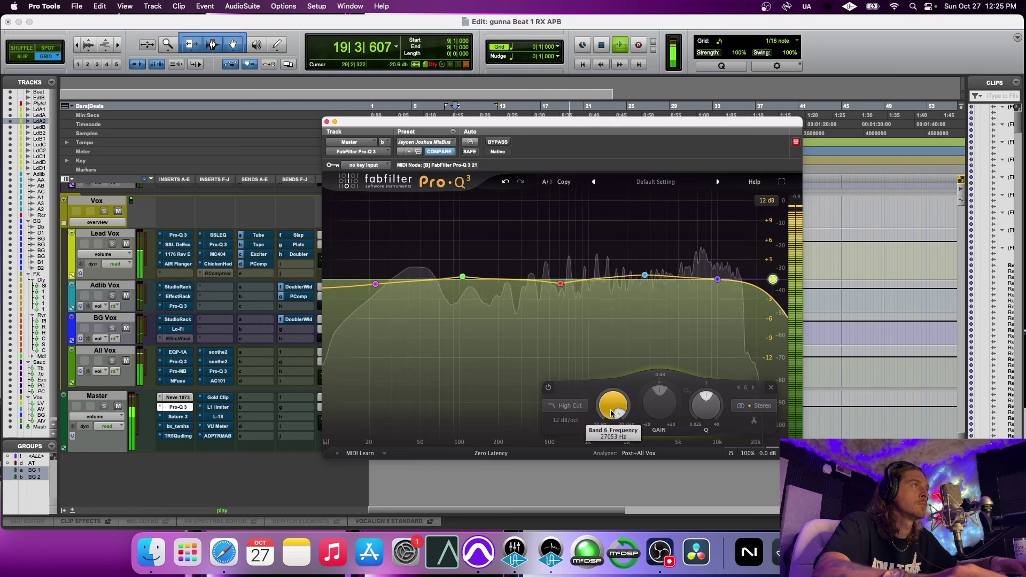
pyautogui.moveTo(611, 413); pyautogui.dragTo(610, 412)
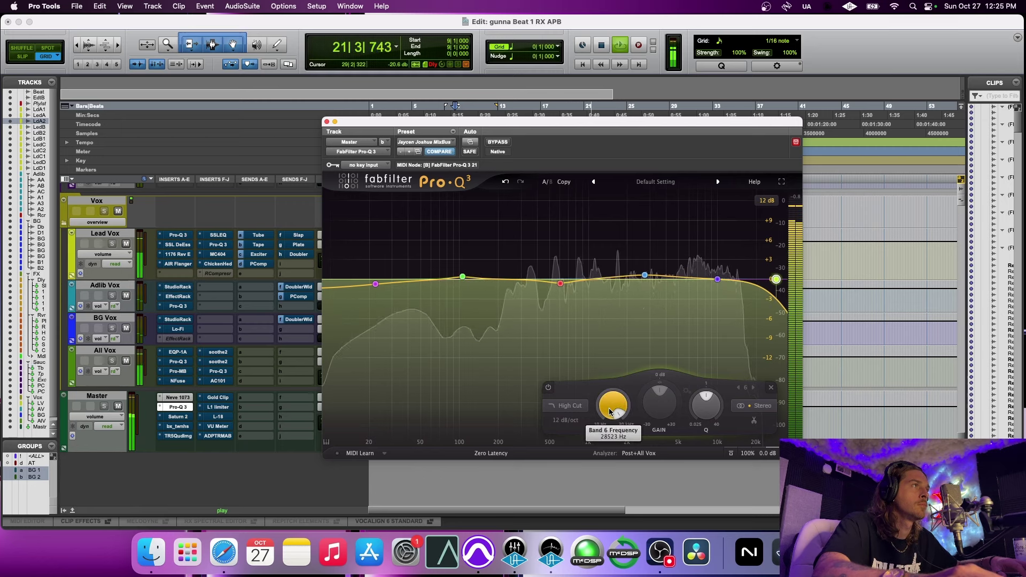
pyautogui.click(548, 389)
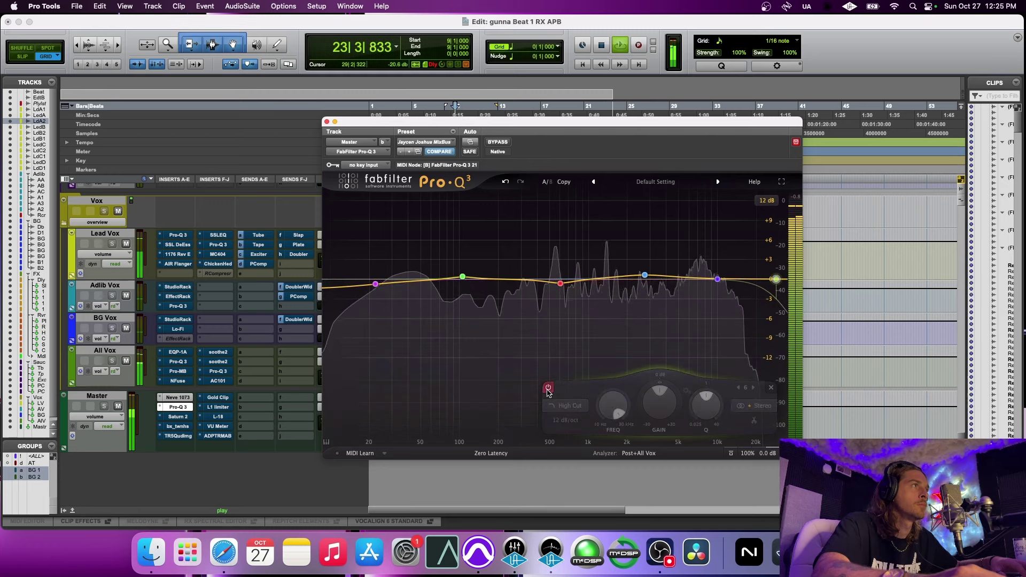
pyautogui.click(548, 389)
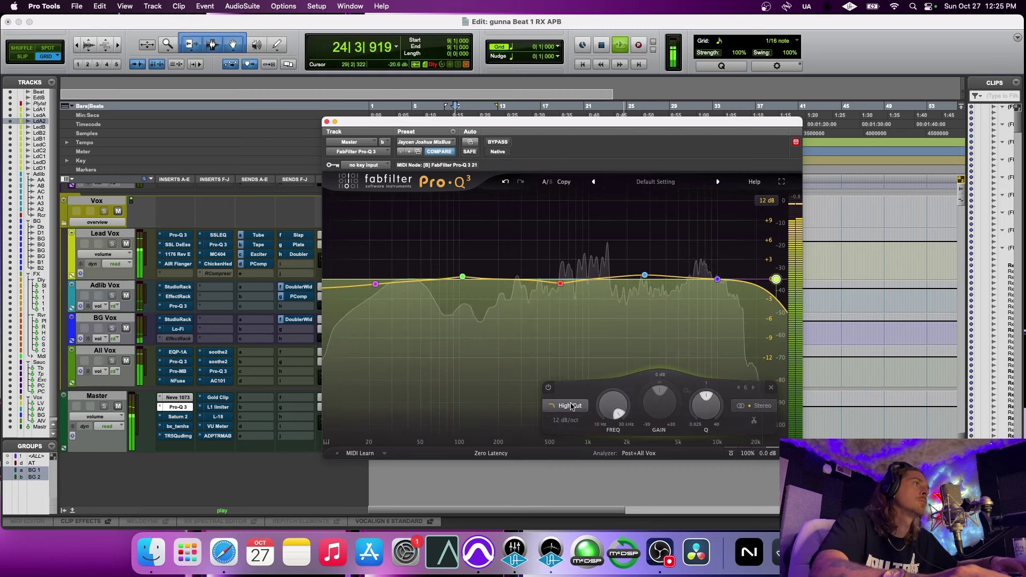
pyautogui.press('space')
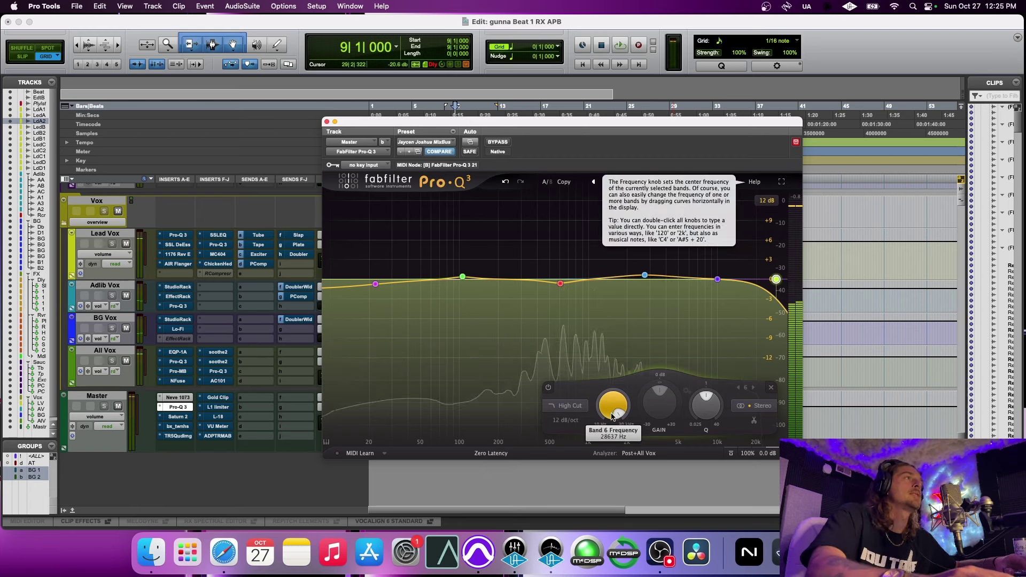
# Open the Master's Saturn 2, take it out of bypass, and switch off the Clean Tape band
pyautogui.click(177, 418)
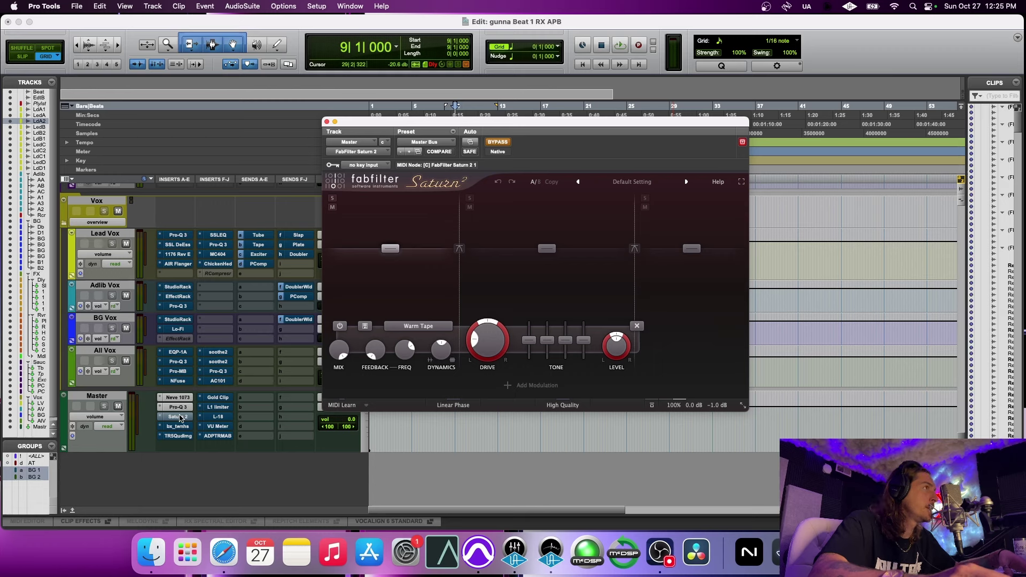
pyautogui.keyDown('super'); pyautogui.click(180, 419); pyautogui.keyUp('super')
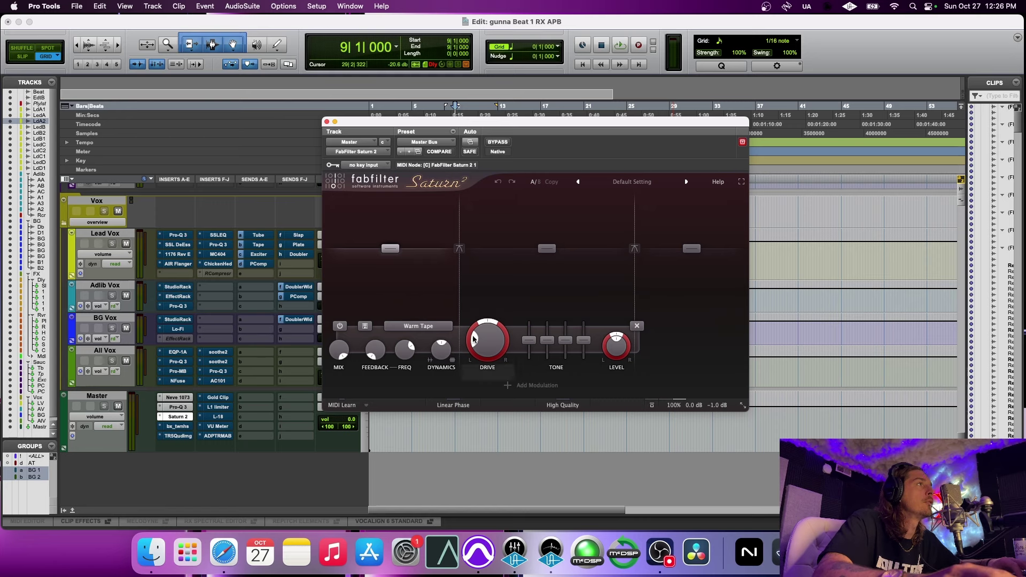
pyautogui.moveTo(478, 347)
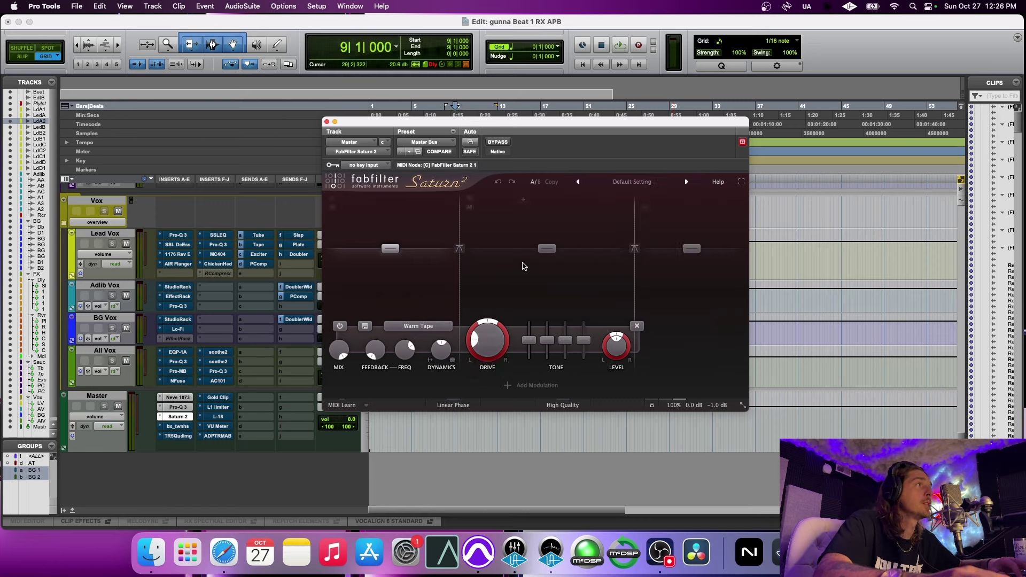
pyautogui.click(524, 285)
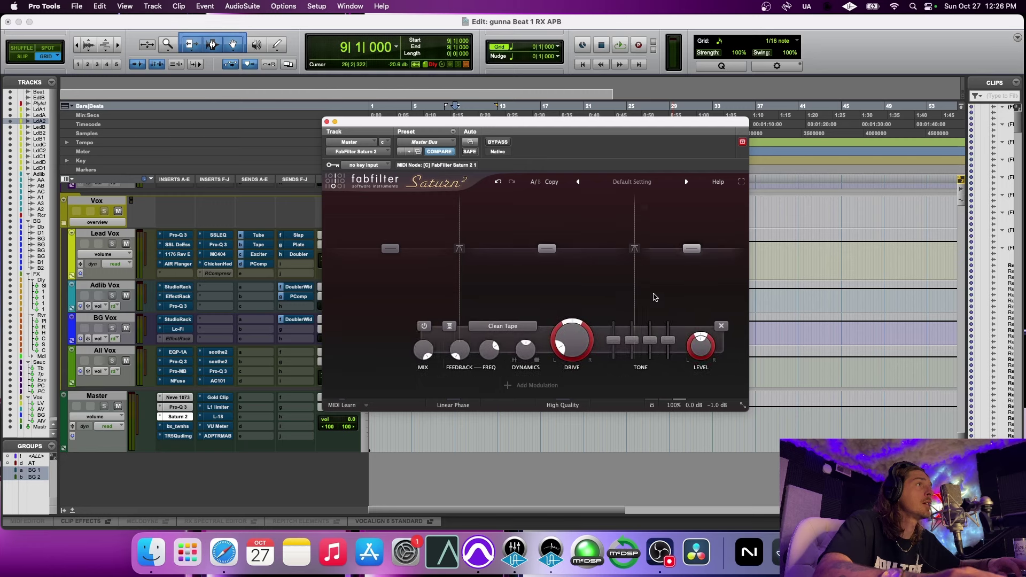
pyautogui.click(440, 326)
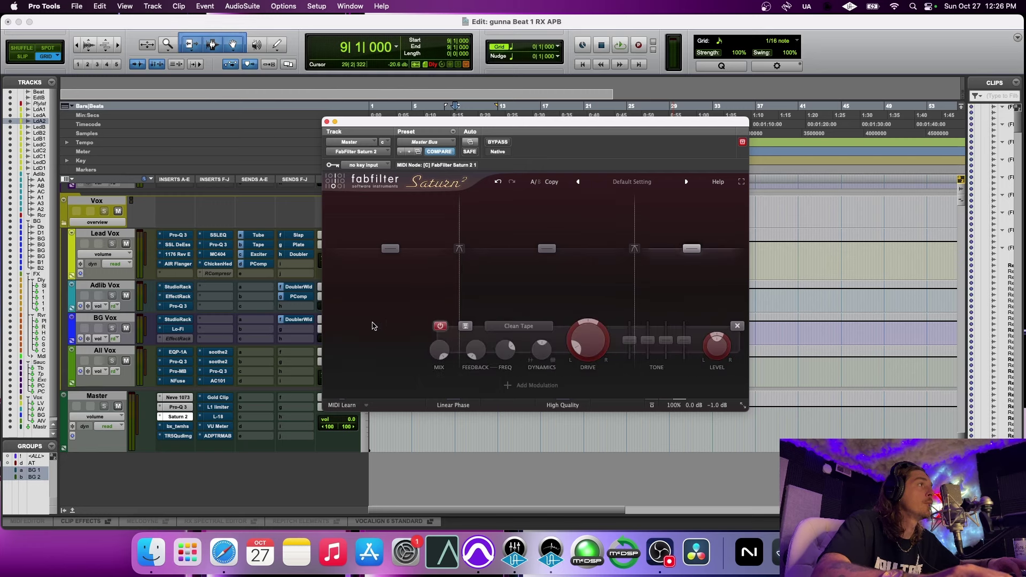
# Audition the Warm Tape band during playback by switching it off to compare
pyautogui.press('space')
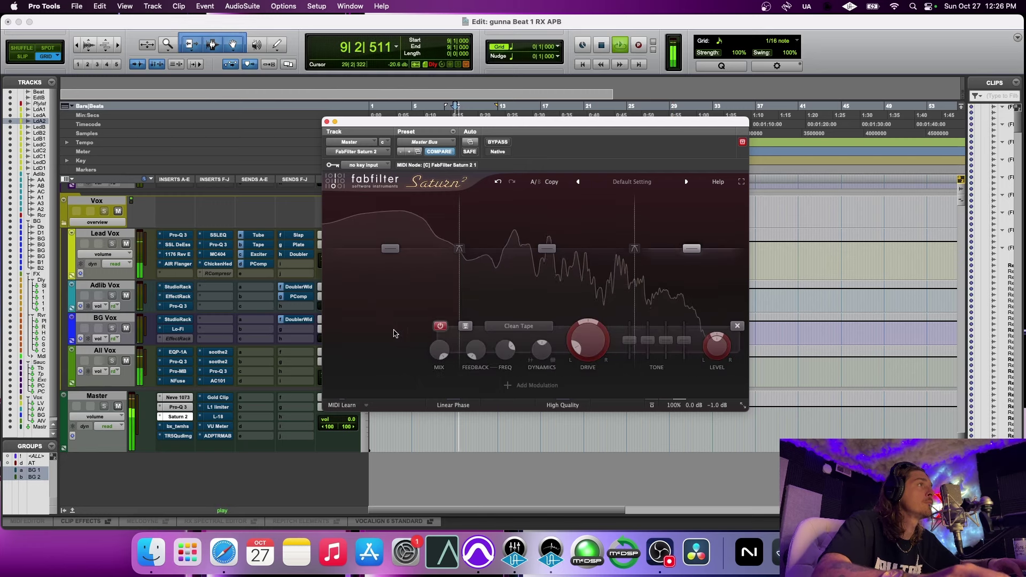
pyautogui.moveTo(389, 305)
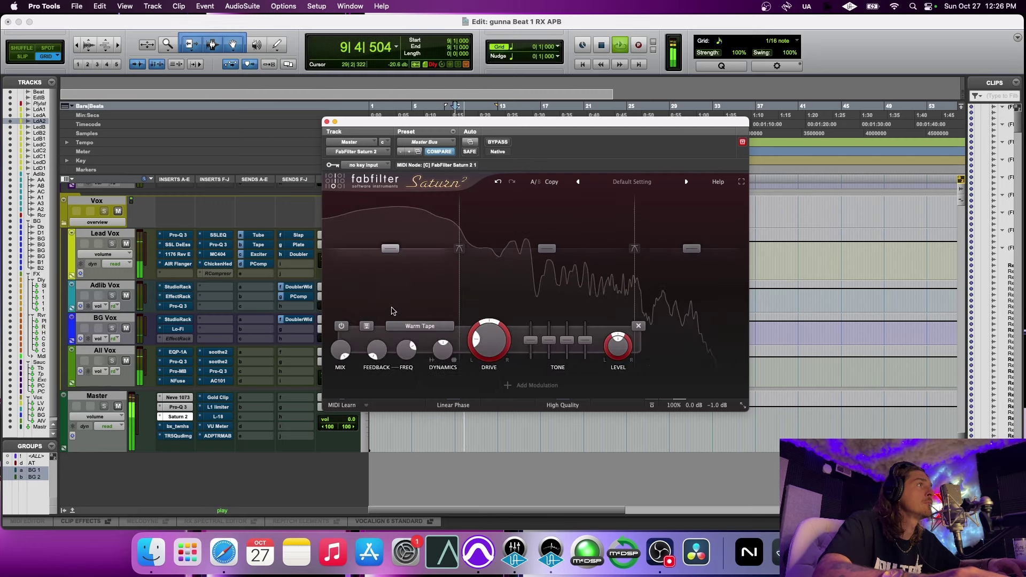
pyautogui.click(340, 327)
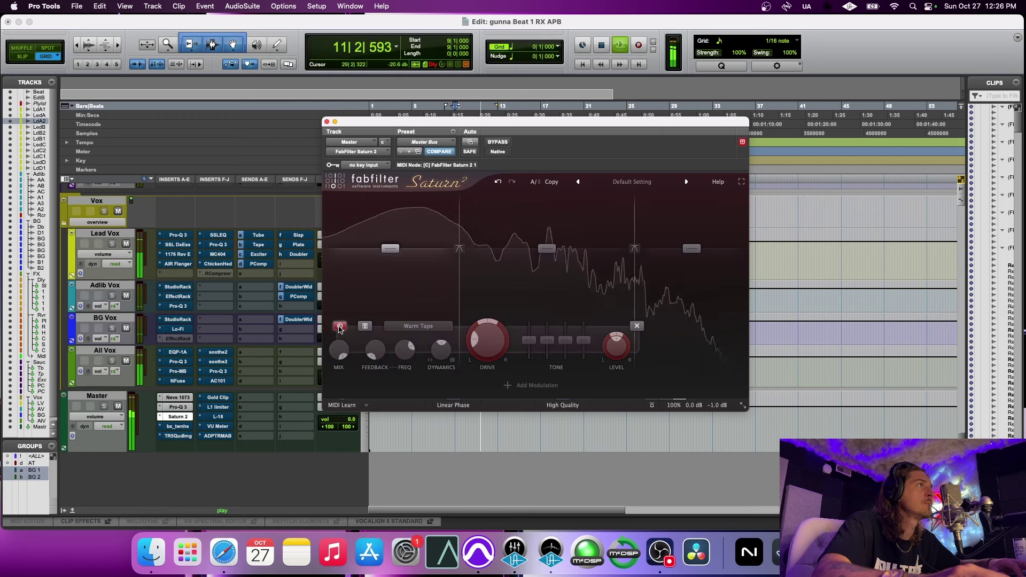
pyautogui.press('space')
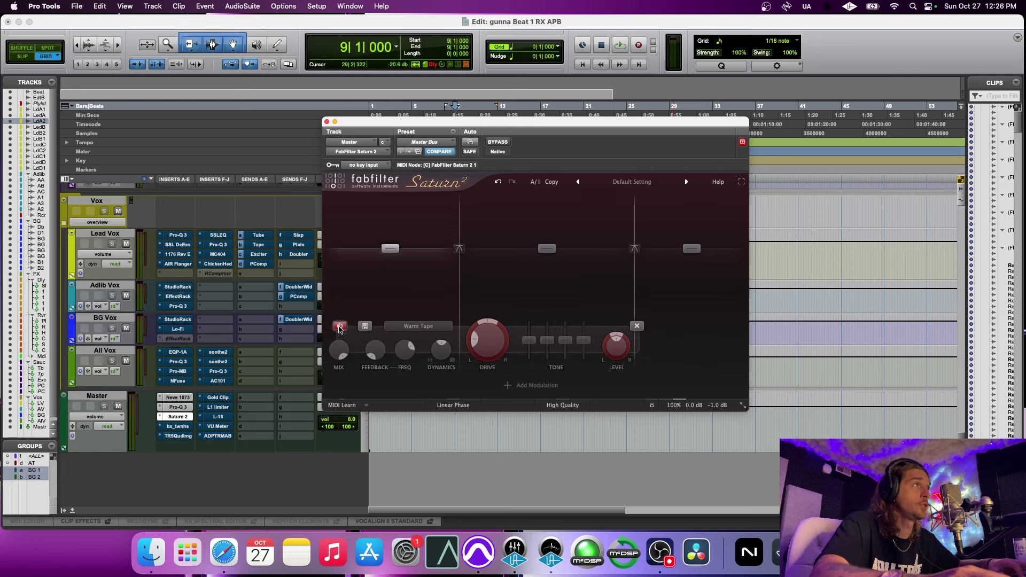
pyautogui.press('space')
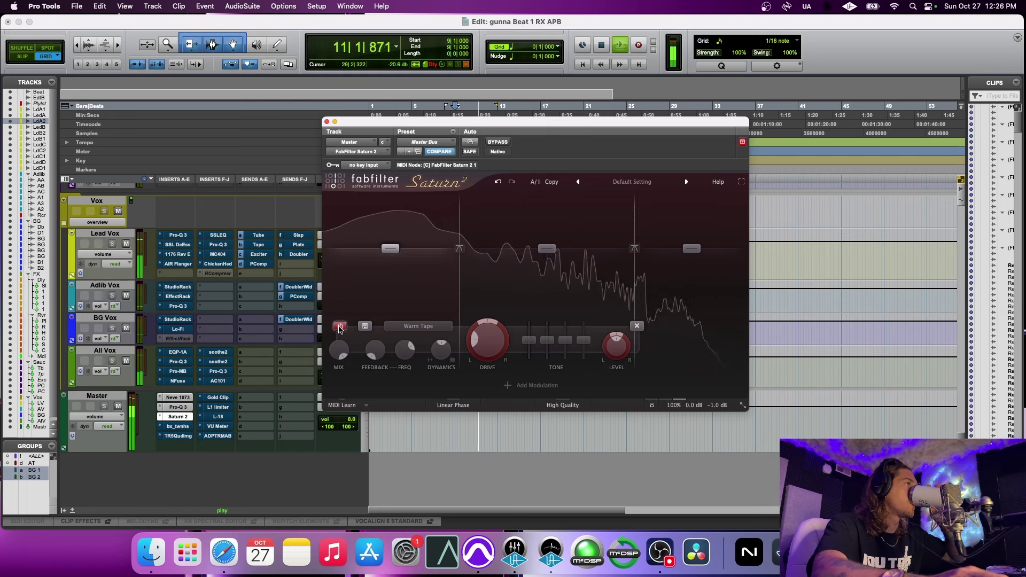
# Re-enable the Warm Tape band and trim its drive to about 20.6% before stopping playback
pyautogui.click(340, 326)
pyautogui.moveTo(475, 342)
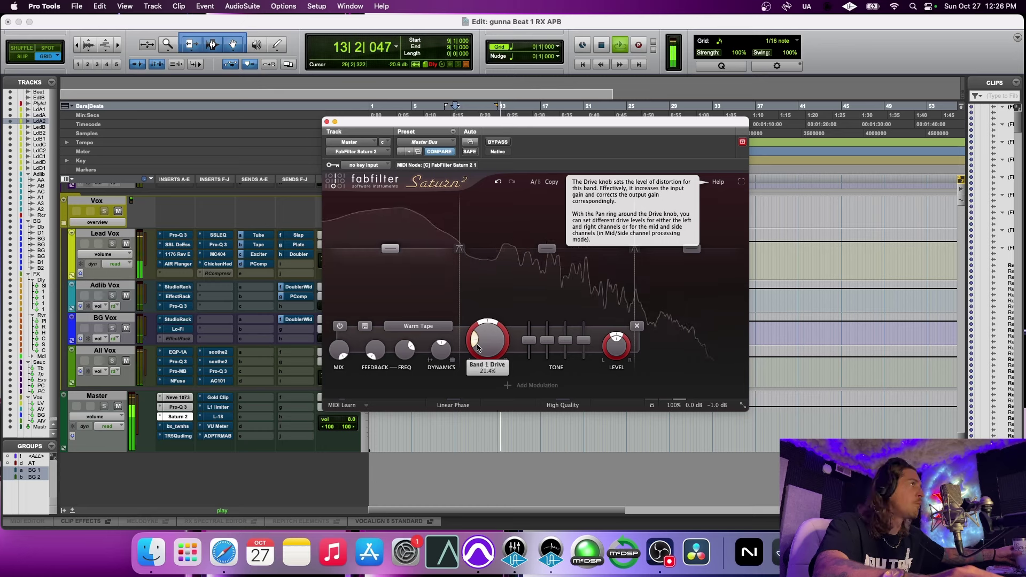
pyautogui.moveTo(477, 347)
pyautogui.mouseDown()
pyautogui.moveTo(482, 384)
pyautogui.moveTo(478, 345)
pyautogui.mouseUp()
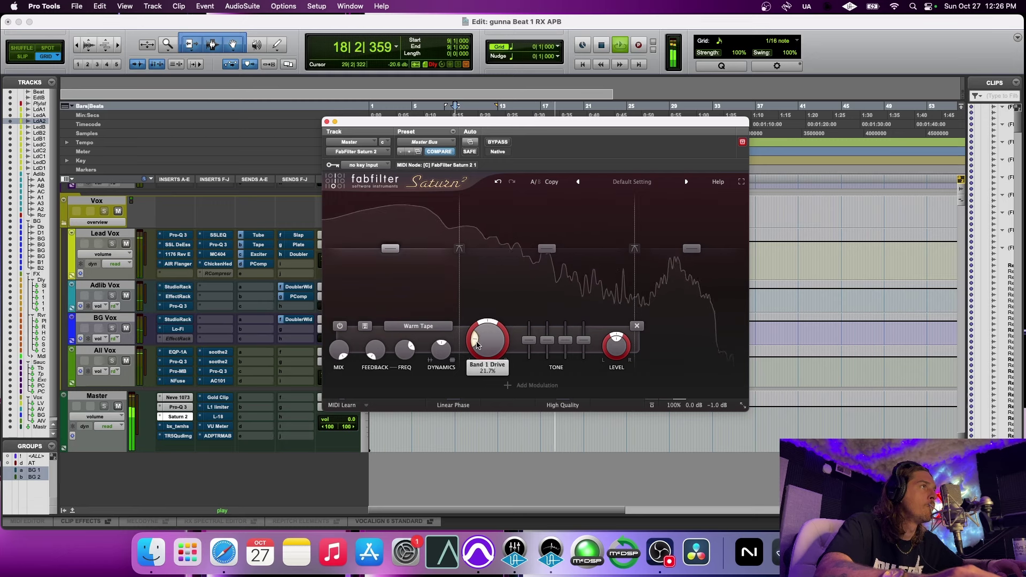
pyautogui.press('space')
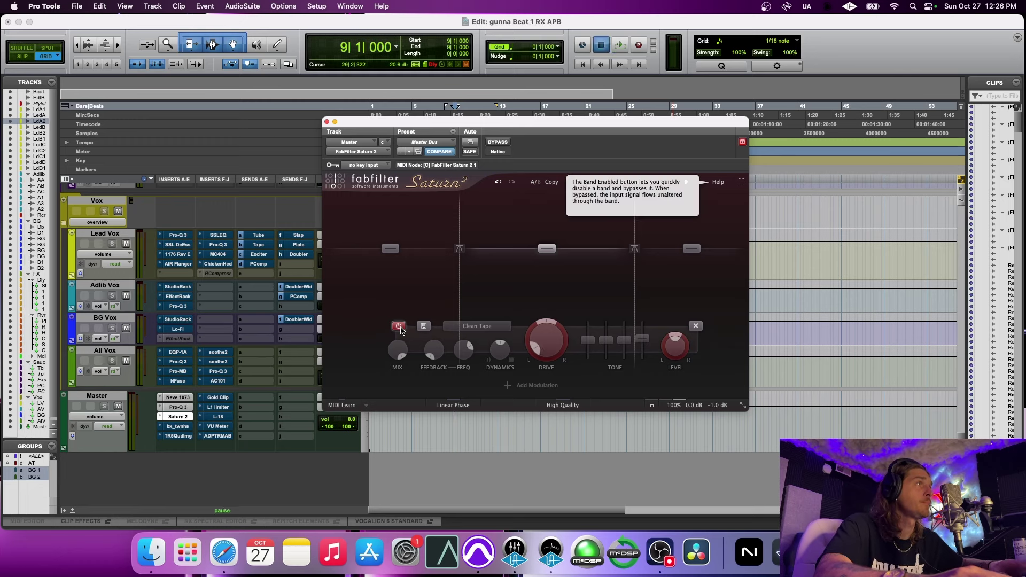
# Enable the middle Clean Tape band, raise its drive to about 8.9%, and A/B it during playback
pyautogui.press('space')
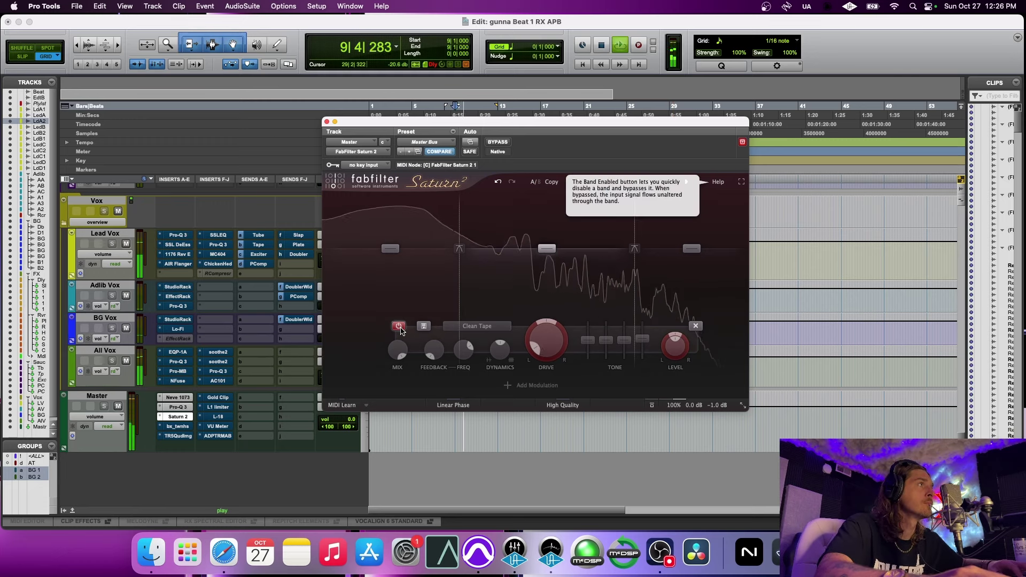
pyautogui.click(399, 326)
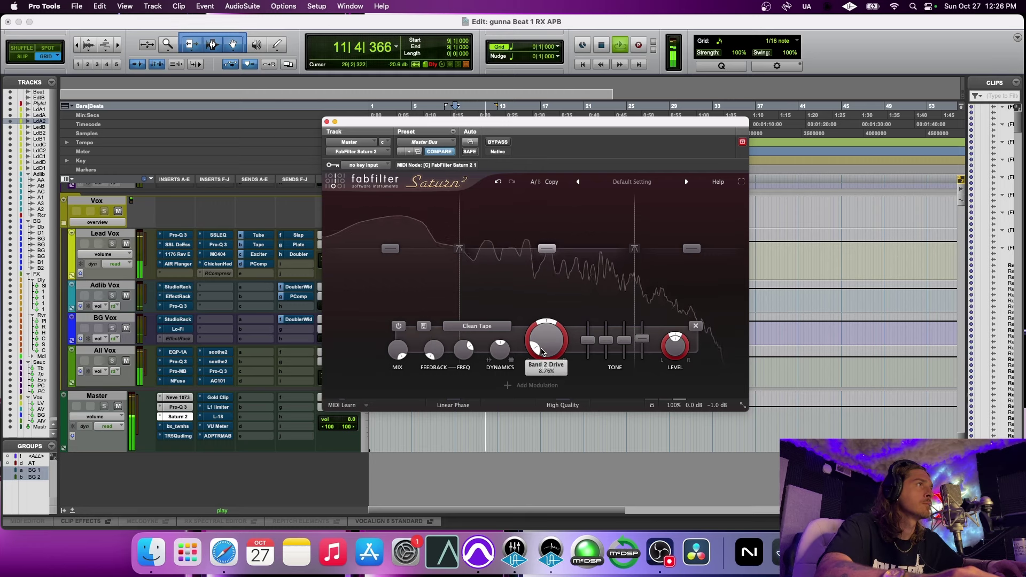
pyautogui.moveTo(541, 351); pyautogui.dragTo(541, 350)
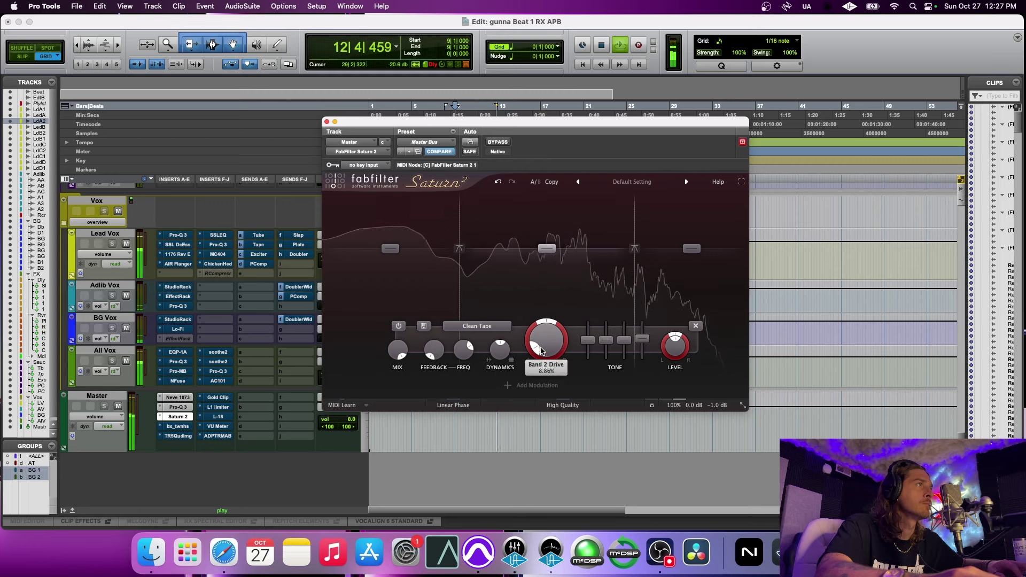
pyautogui.click(398, 326)
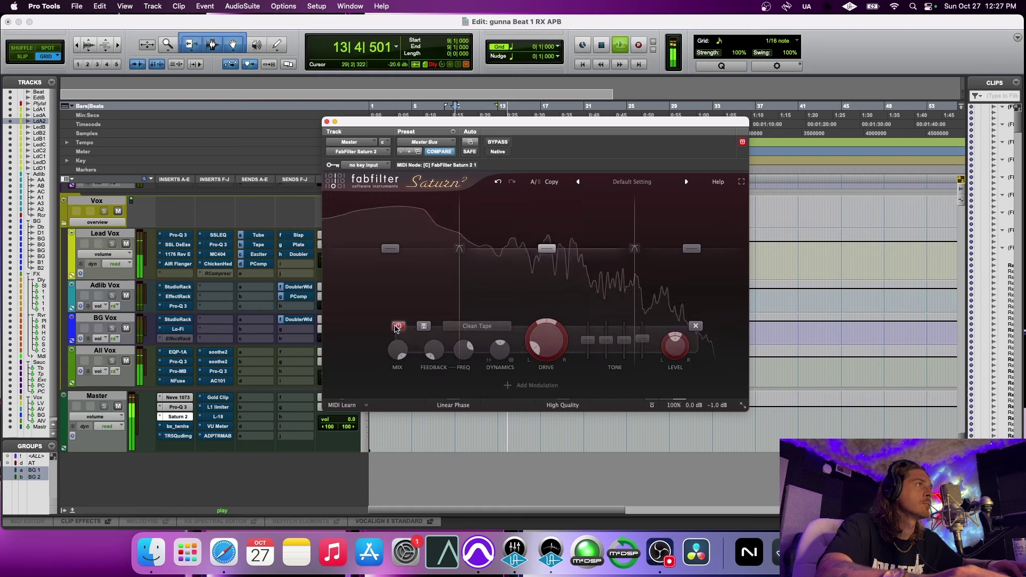
pyautogui.click(397, 327)
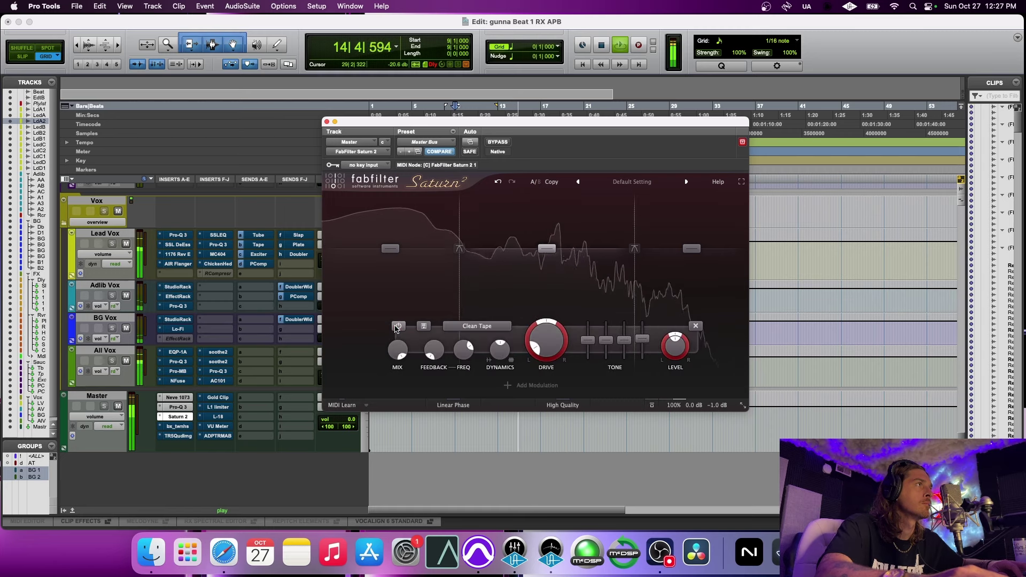
pyautogui.press('space')
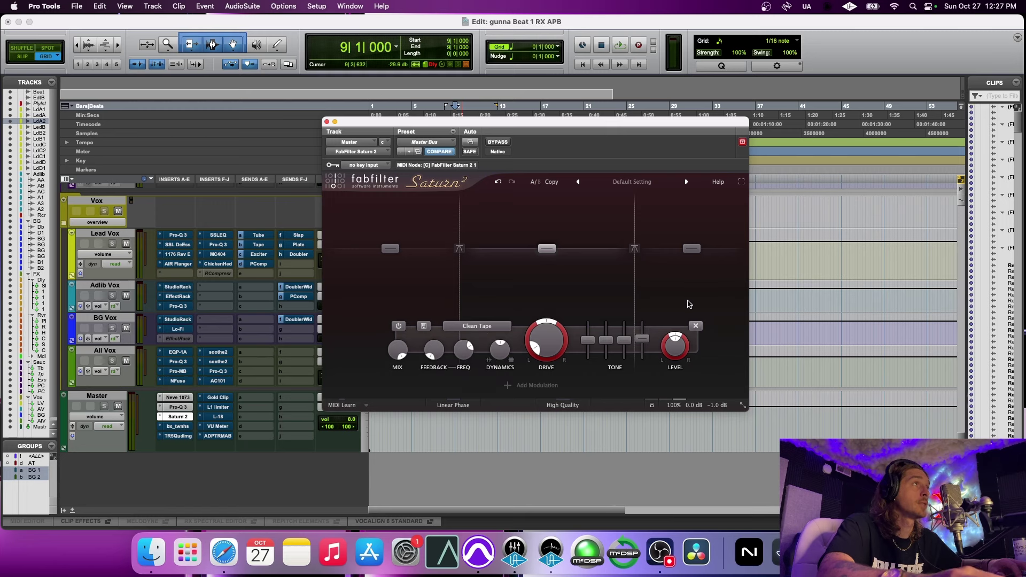
# A/B the high Clean Tape band during playback and raise its drive to about 11%
pyautogui.moveTo(688, 302)
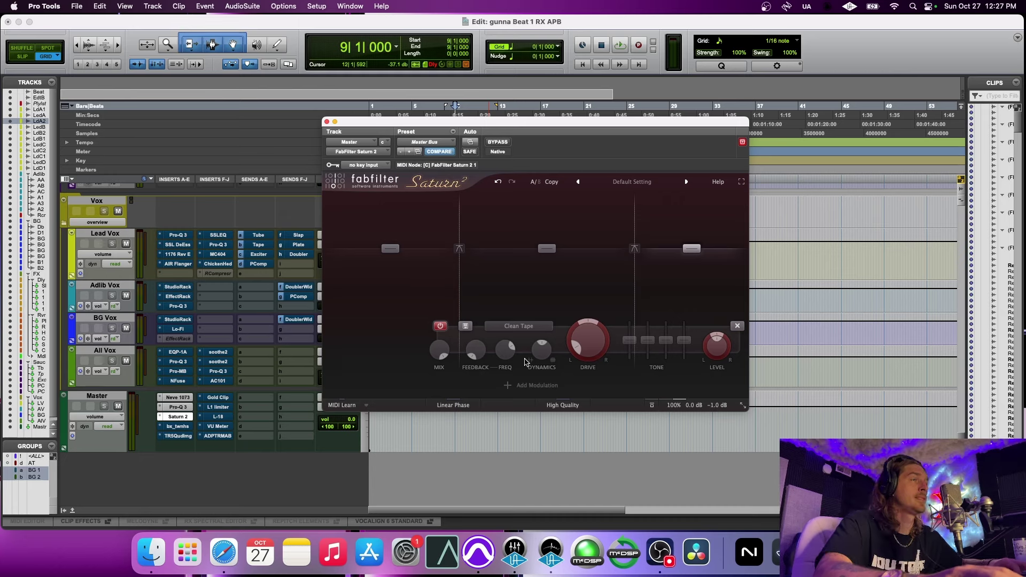
pyautogui.press('space')
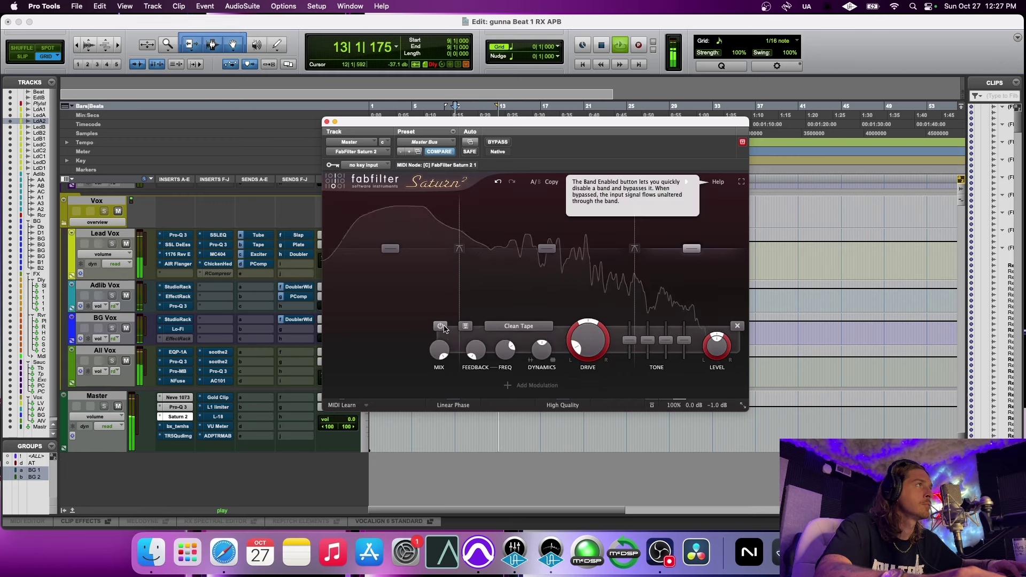
pyautogui.click(441, 326)
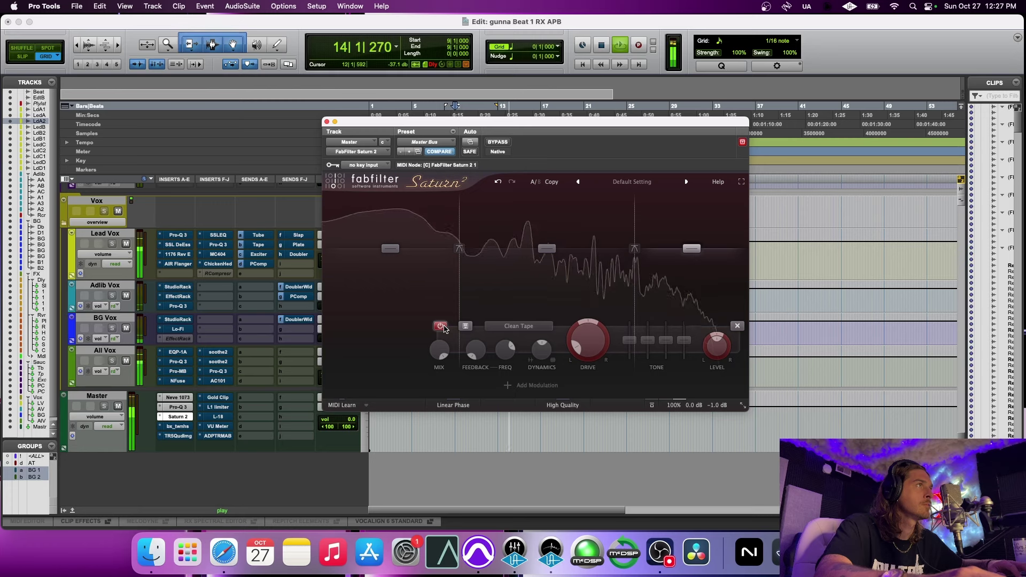
pyautogui.click(441, 327)
pyautogui.moveTo(582, 354)
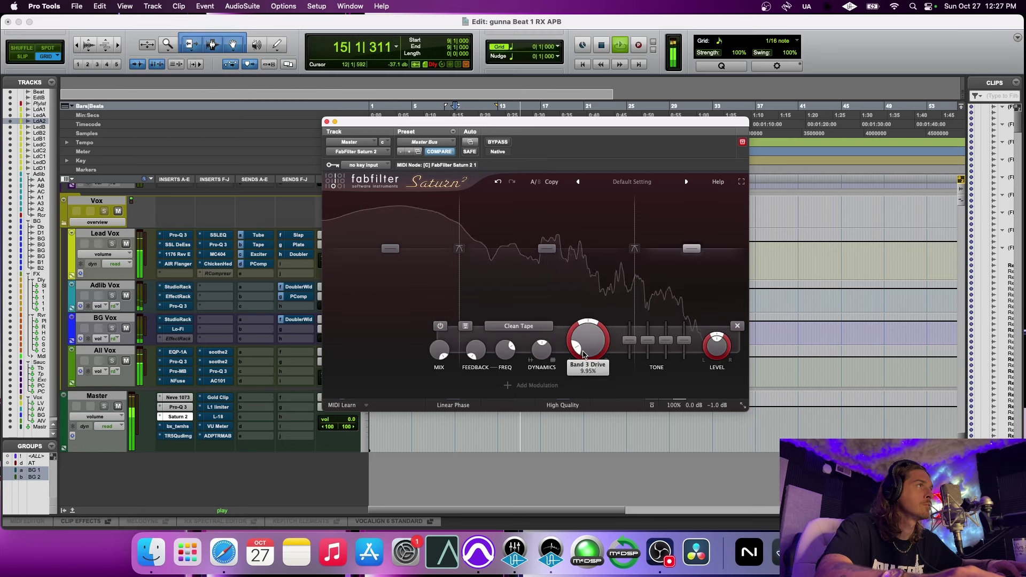
pyautogui.moveTo(583, 357); pyautogui.dragTo(579, 355)
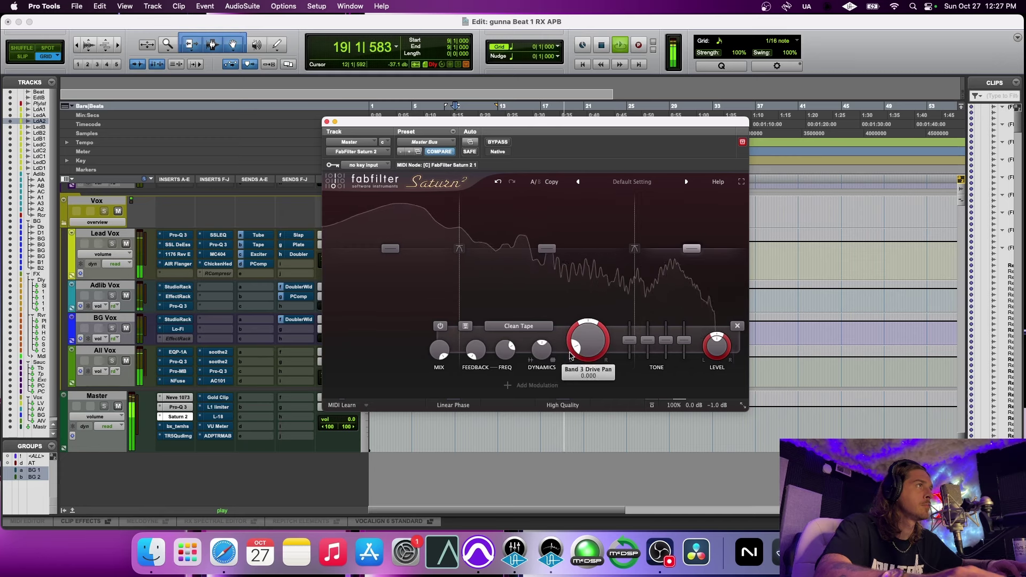
pyautogui.press('space')
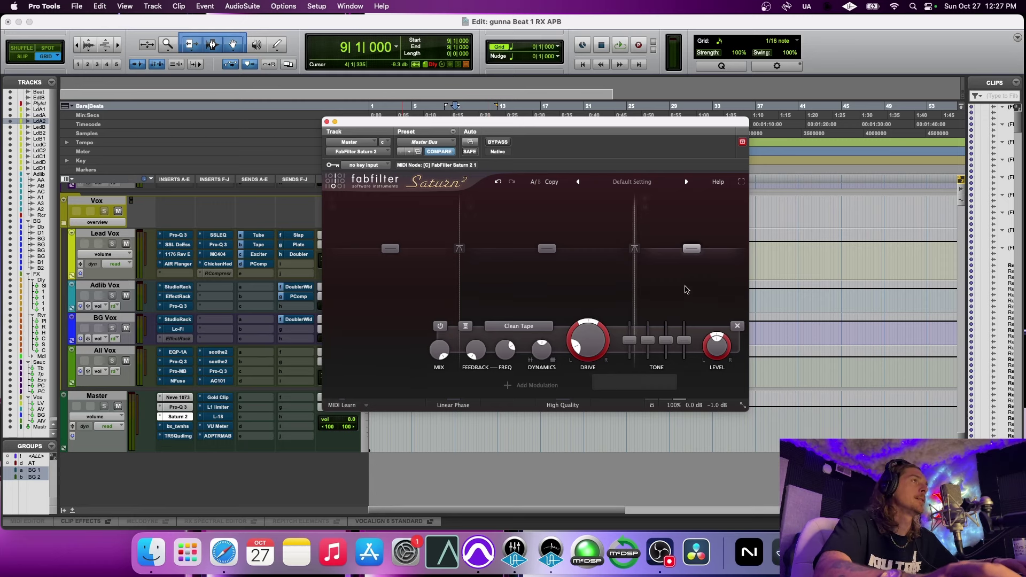
# Show the Master's bx_townhouse compressor window and move it up and to the left
pyautogui.click(177, 427)
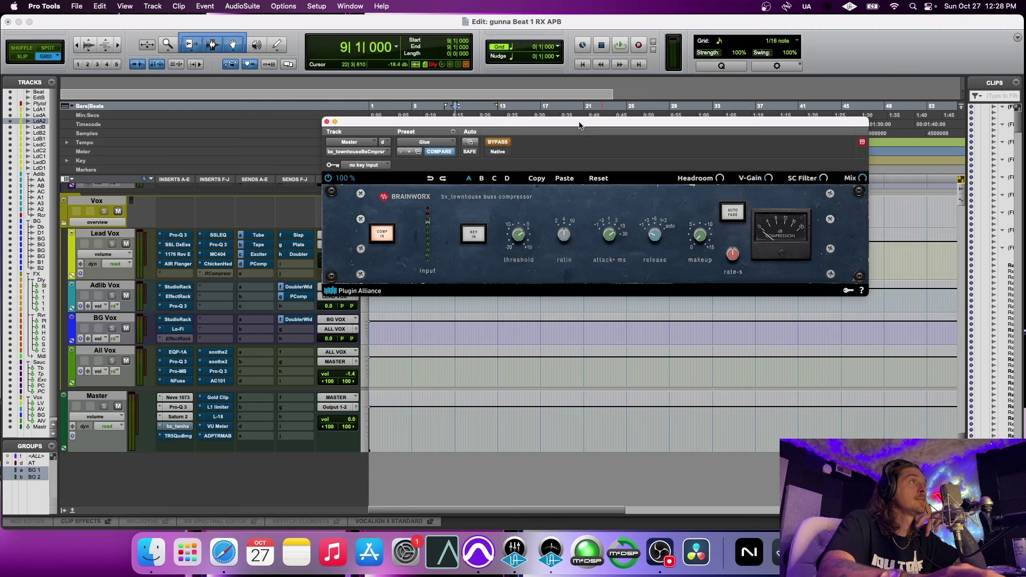
pyautogui.moveTo(579, 126); pyautogui.dragTo(436, 108)
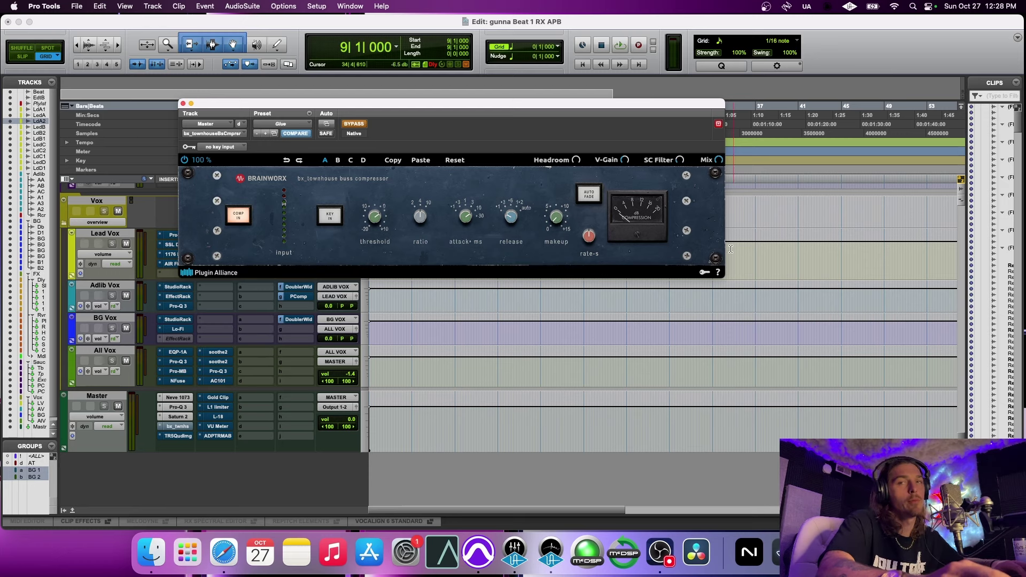
# Take the bx_townhouse compressor out of bypass while auditioning the mix
pyautogui.press('space')
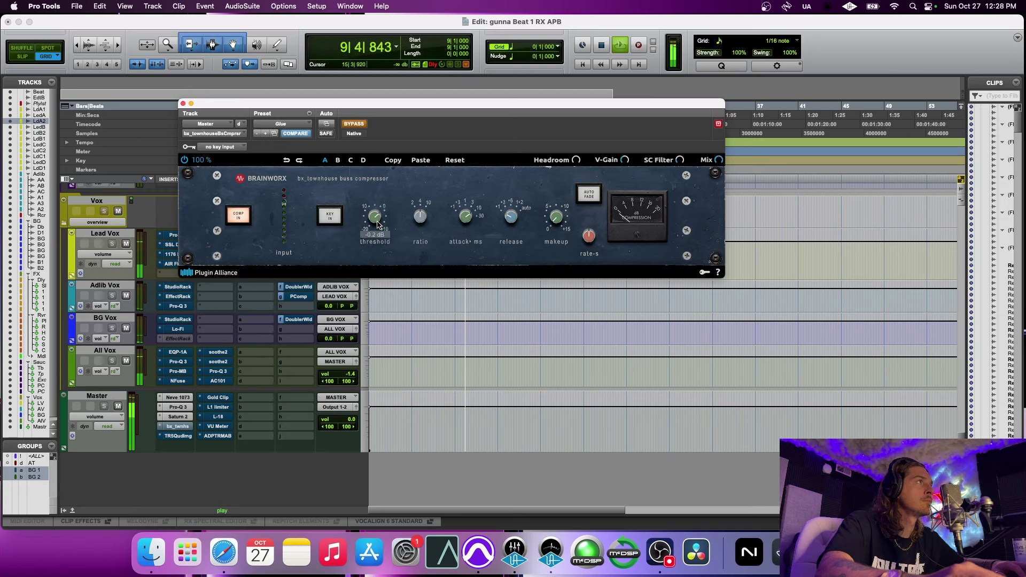
pyautogui.click(355, 124)
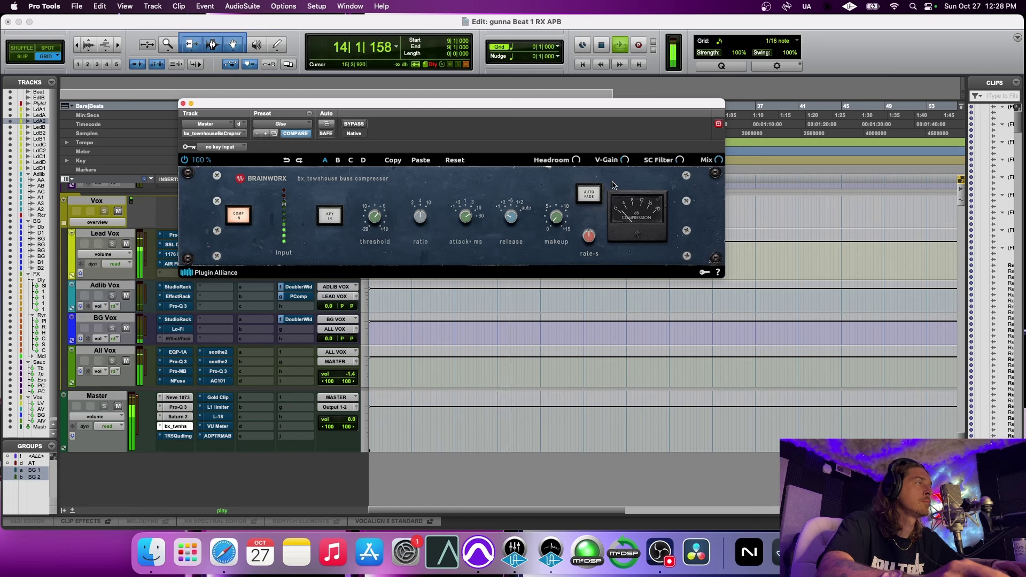
pyautogui.press('space')
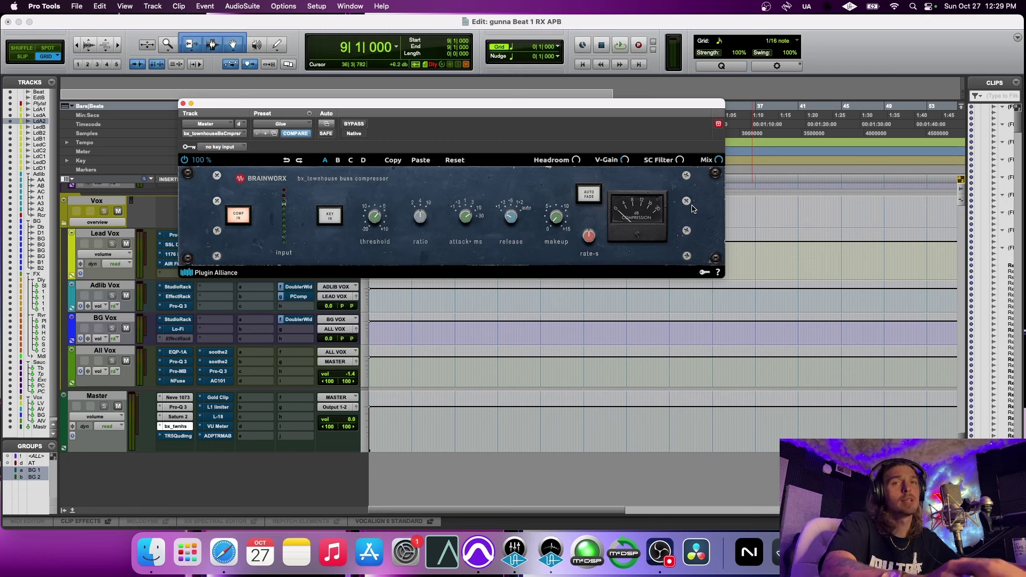
# During playback, raise the compressor's SC Filter to 93 Hz and nudge the threshold slightly
pyautogui.press('space')
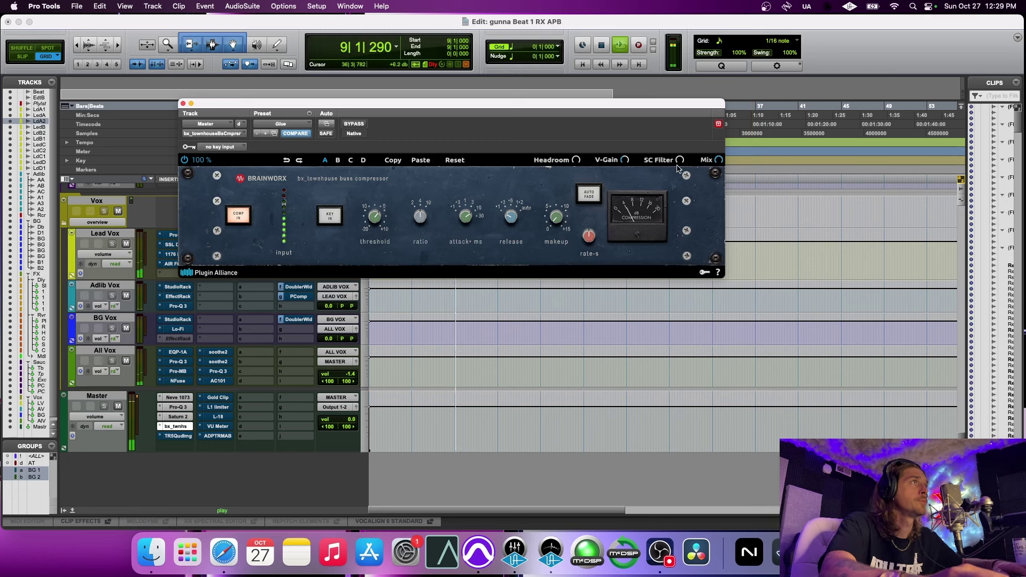
pyautogui.moveTo(682, 164)
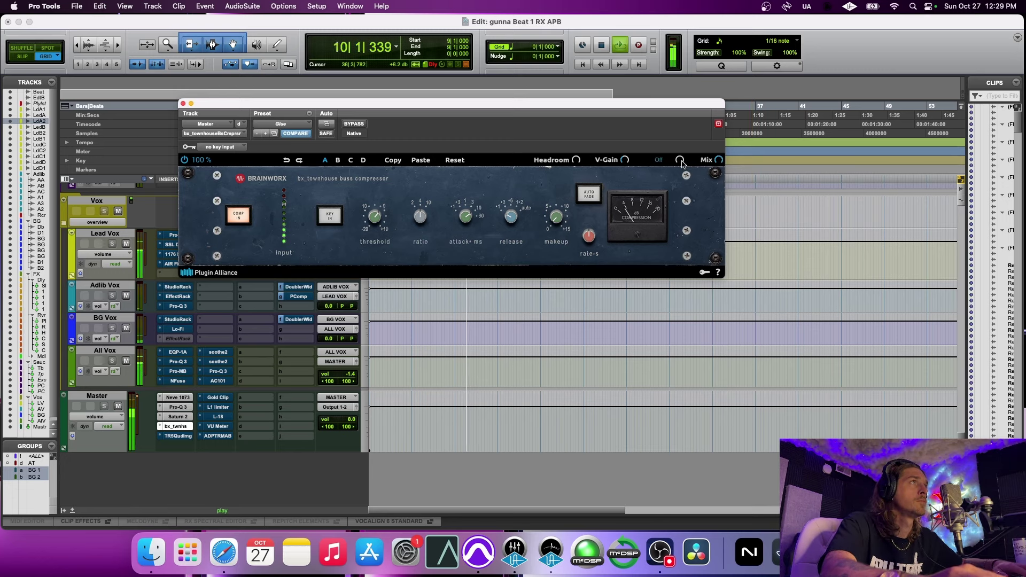
pyautogui.moveTo(682, 161); pyautogui.dragTo(683, 154)
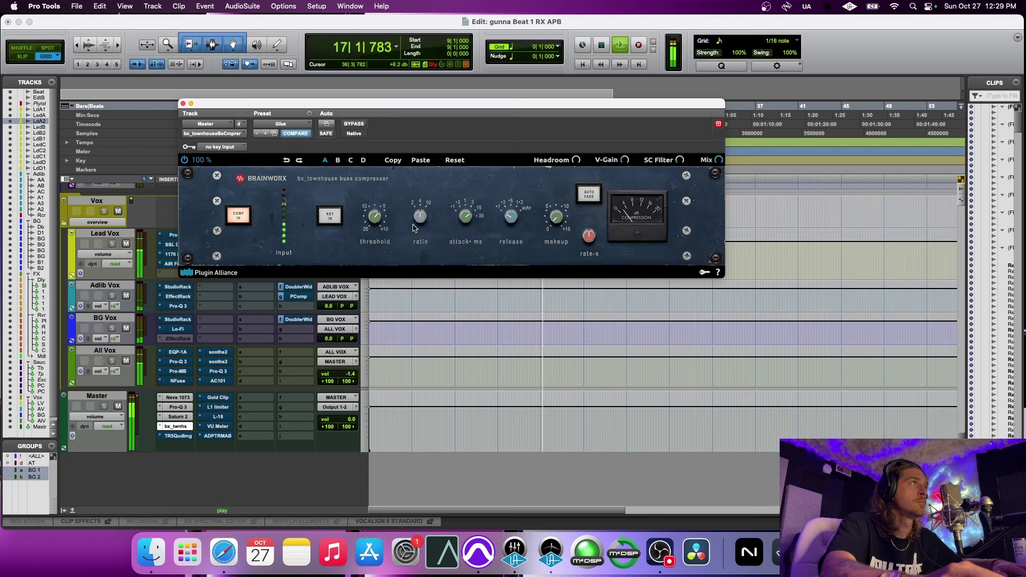
pyautogui.moveTo(378, 222); pyautogui.dragTo(392, 249)
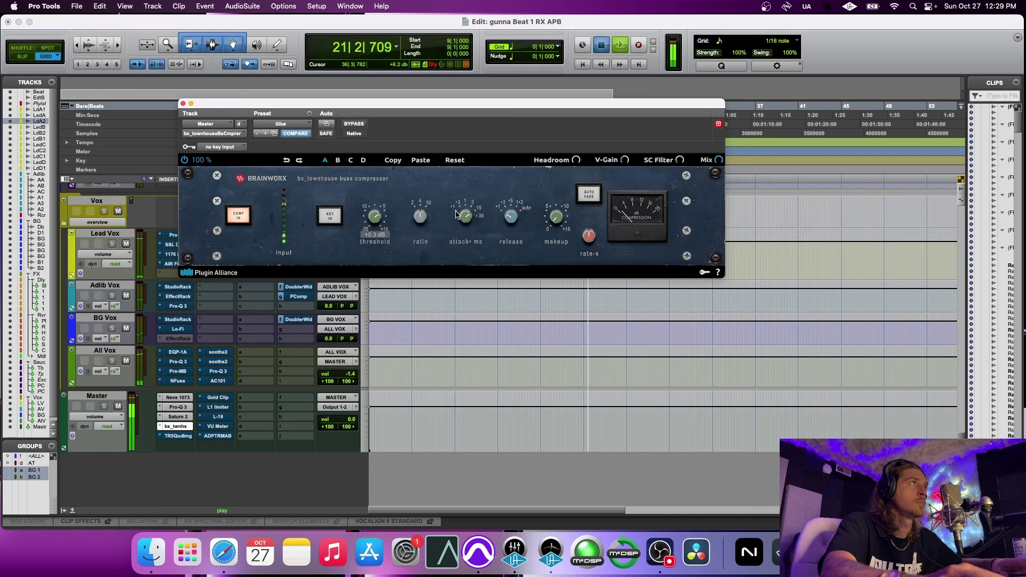
pyautogui.press('space')
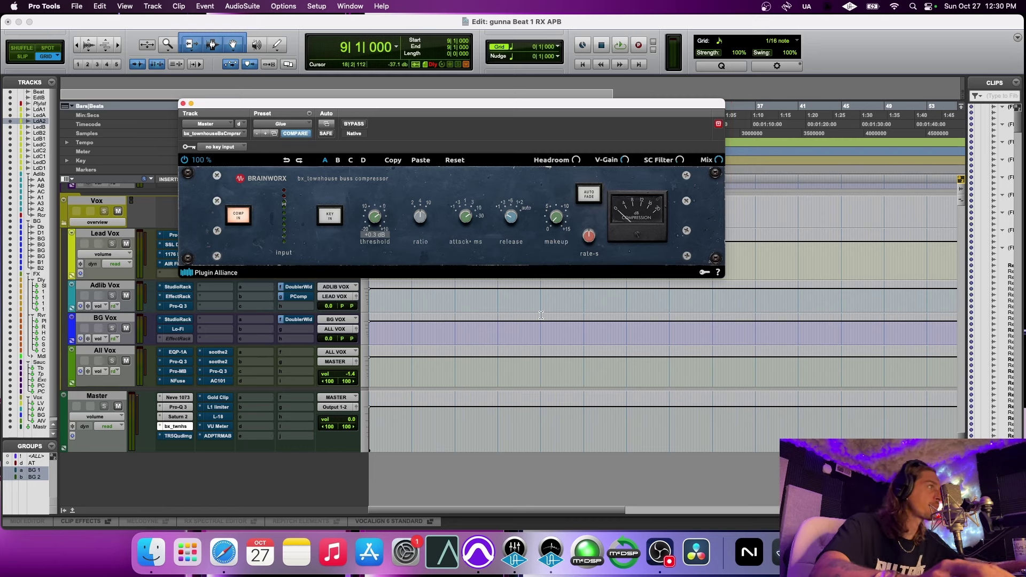
# Open the Master's T-RackS Quad Image and take it out of bypass
pyautogui.click(188, 437)
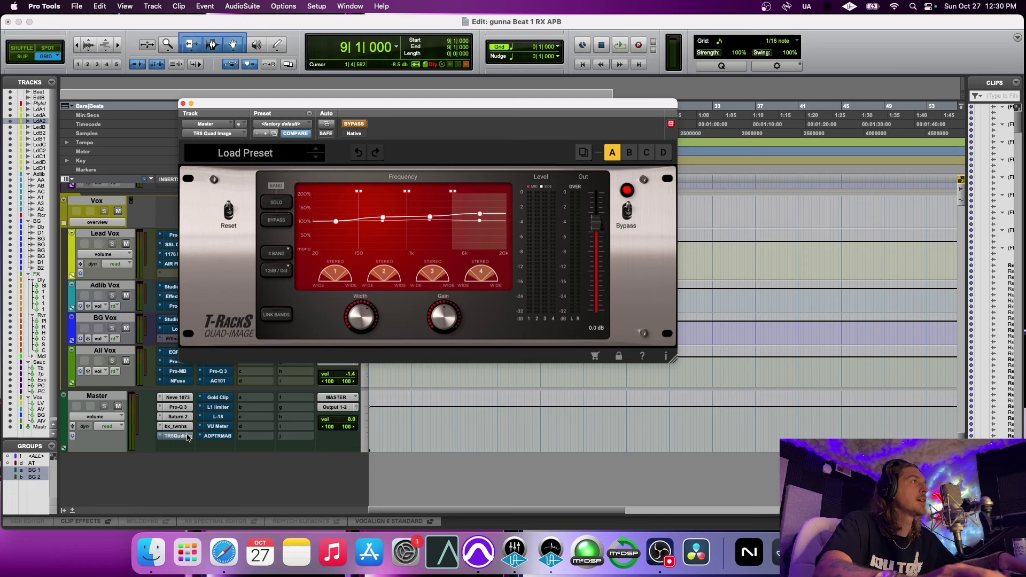
pyautogui.keyDown('super'); pyautogui.click(188, 438); pyautogui.keyUp('super')
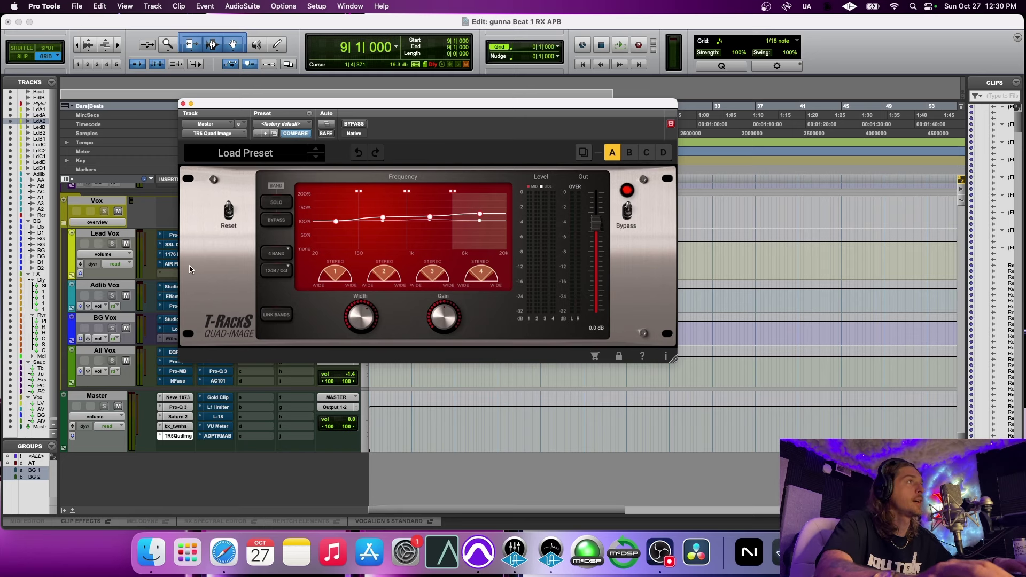
pyautogui.moveTo(366, 317)
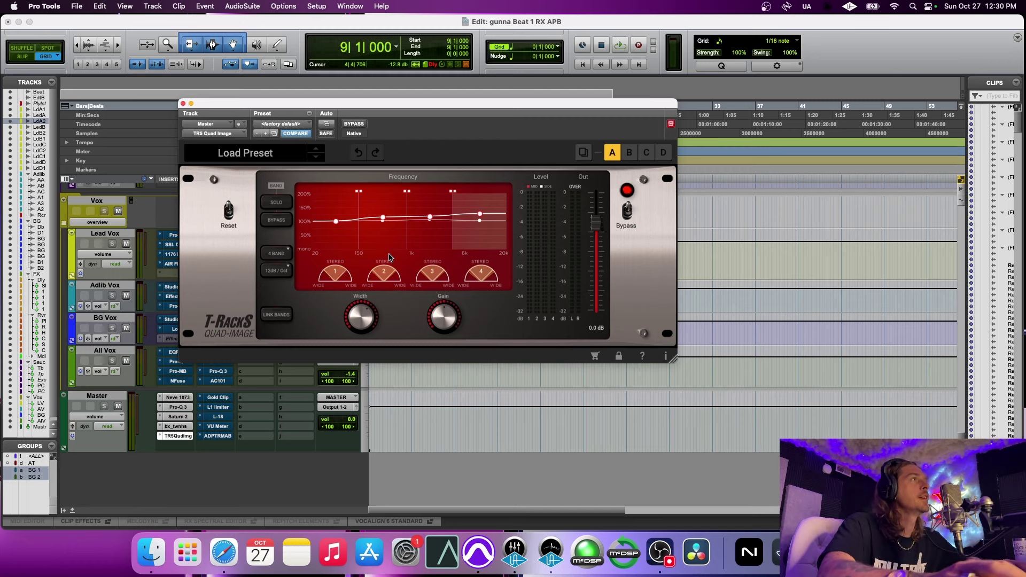
# During playback, A/B the Quad Image bypass and slightly widen band 2's stereo image
pyautogui.press('space')
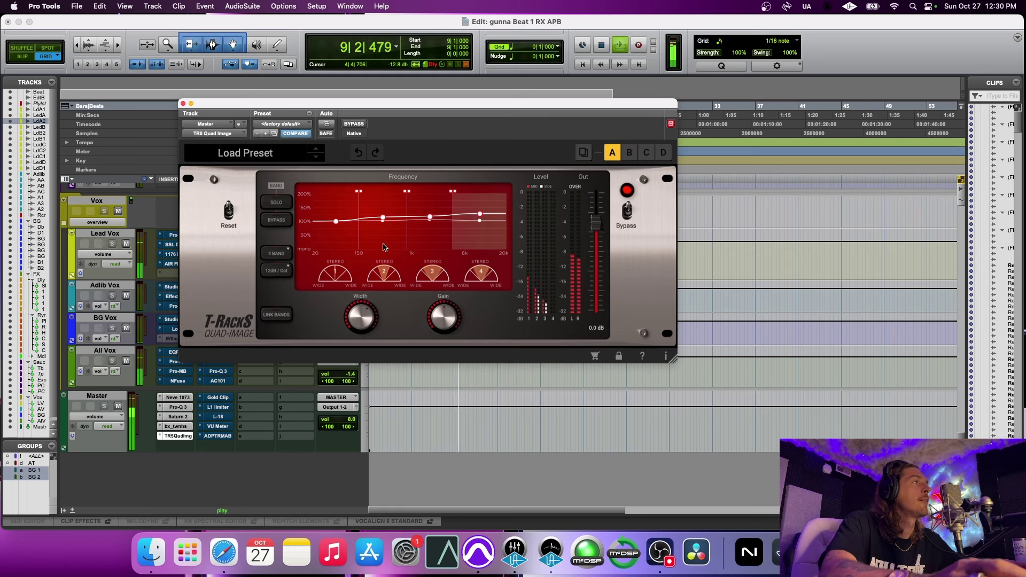
pyautogui.click(354, 124)
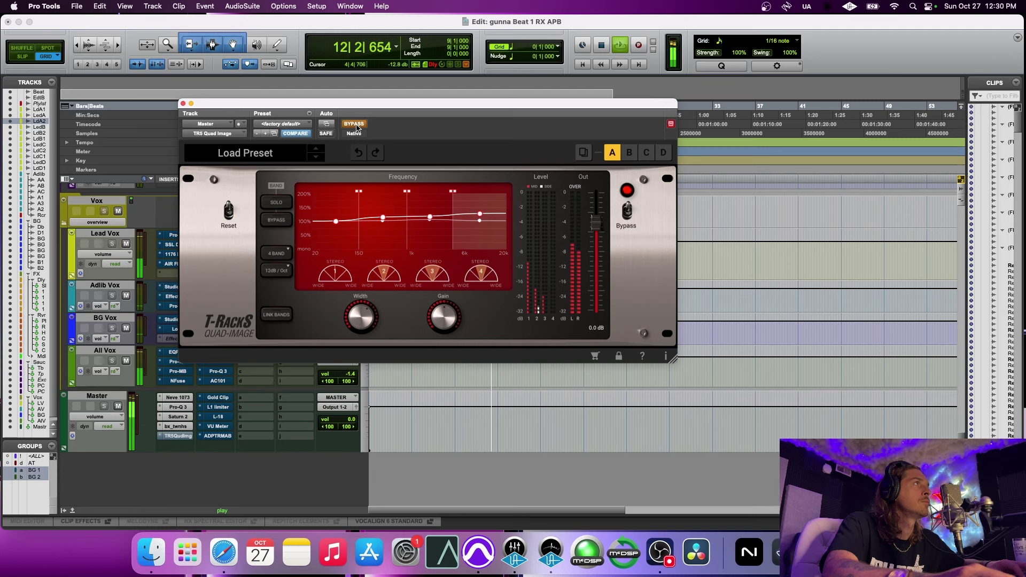
pyautogui.click(356, 126)
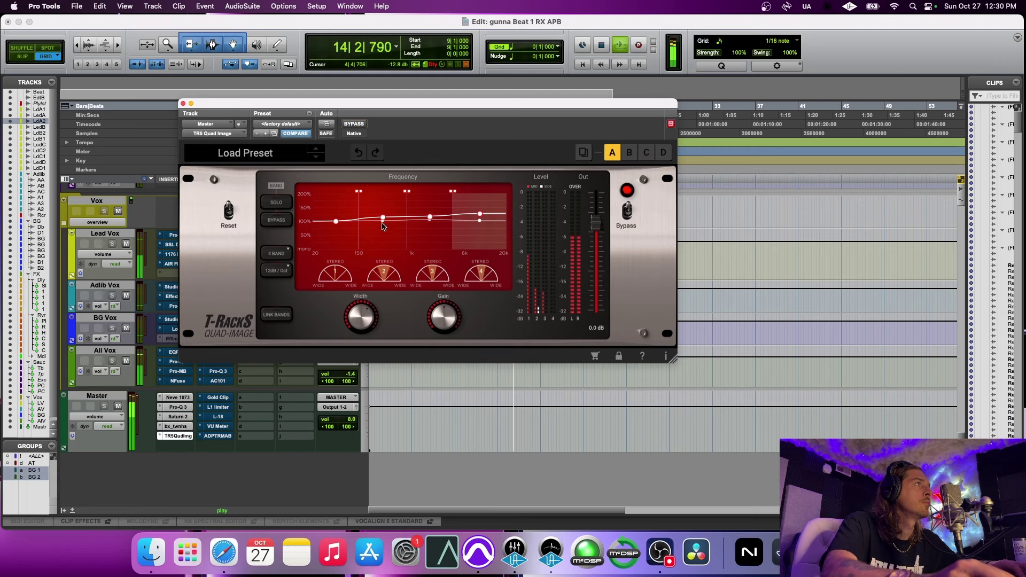
pyautogui.moveTo(383, 218)
pyautogui.mouseDown()
pyautogui.moveTo(385, 231)
pyautogui.moveTo(386, 218)
pyautogui.mouseUp()
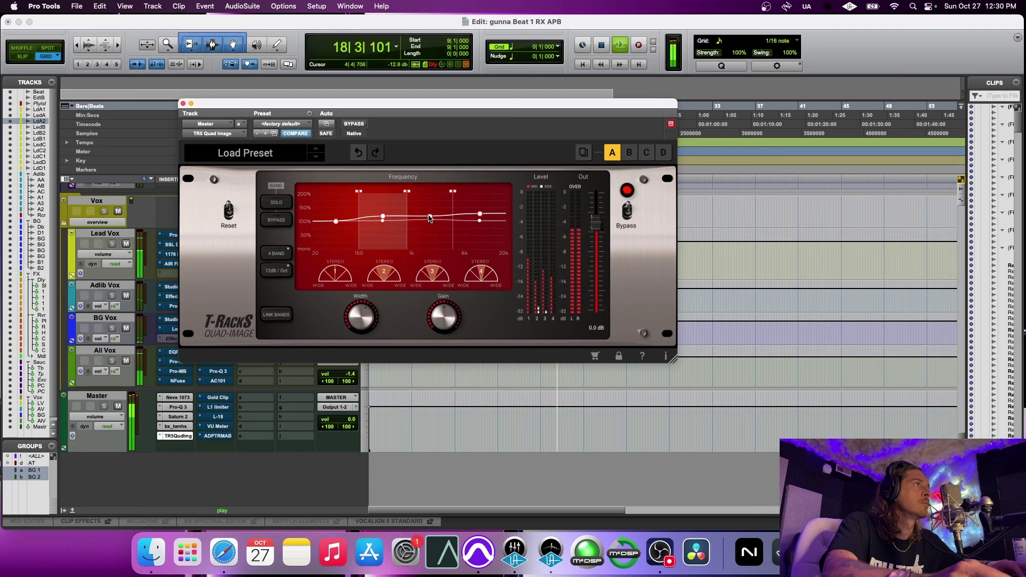
pyautogui.press('space')
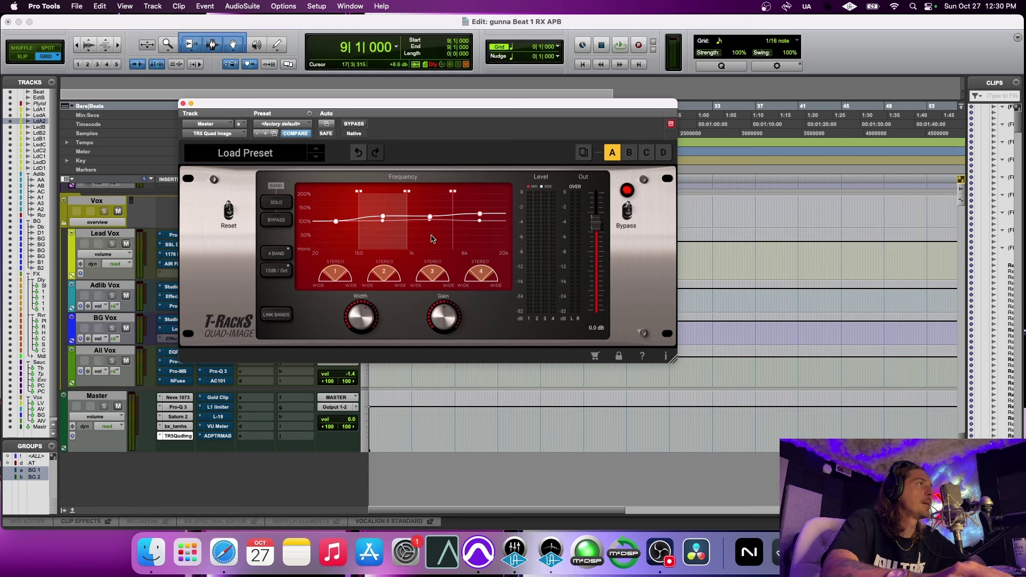
# While the mix plays, bring the Quad Image Gain knob down and back up to about +0.7 dB
pyautogui.moveTo(443, 310)
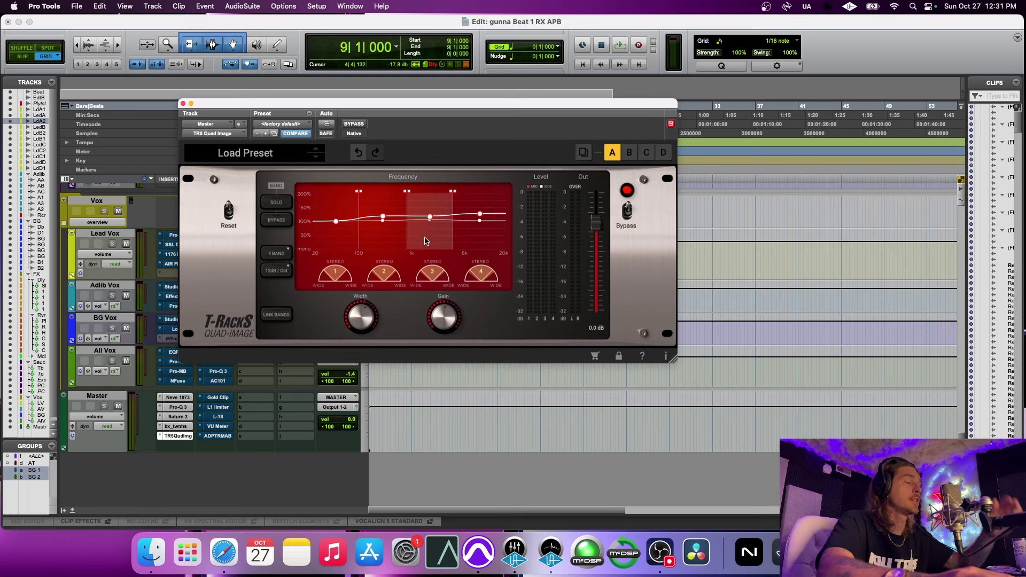
pyautogui.press('space')
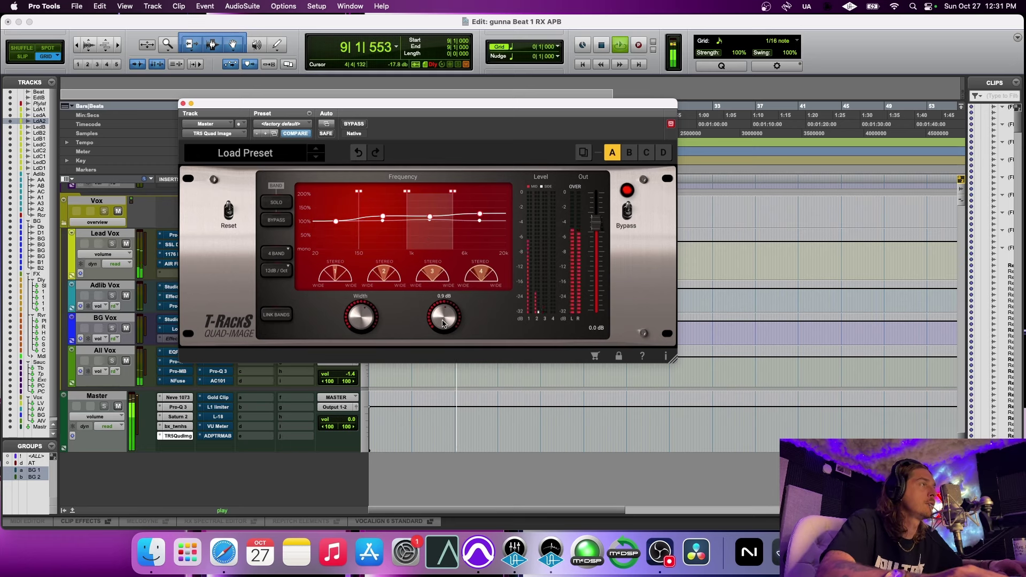
pyautogui.moveTo(443, 323)
pyautogui.mouseDown()
pyautogui.moveTo(439, 341)
pyautogui.moveTo(440, 325)
pyautogui.mouseUp()
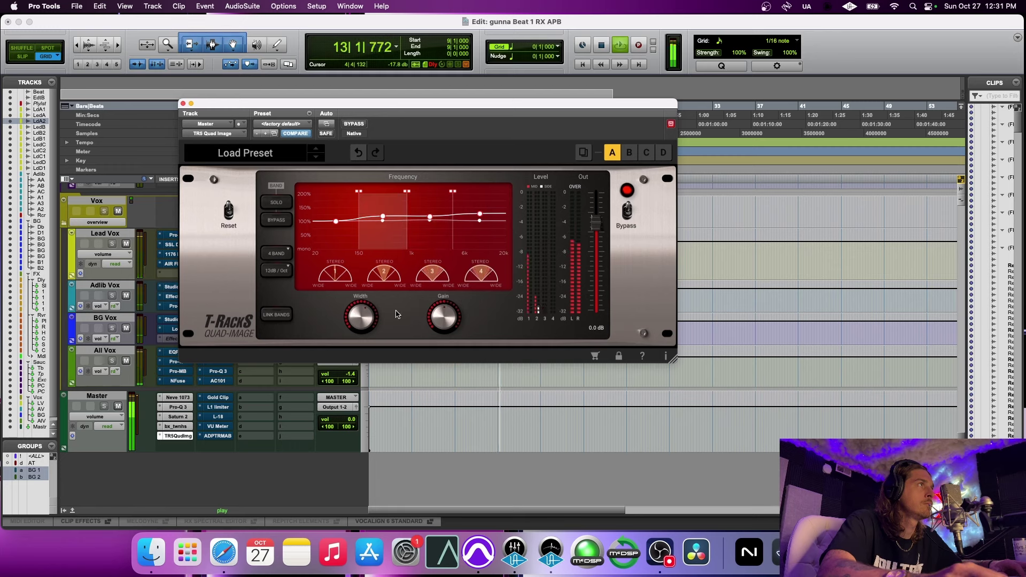
pyautogui.moveTo(443, 324)
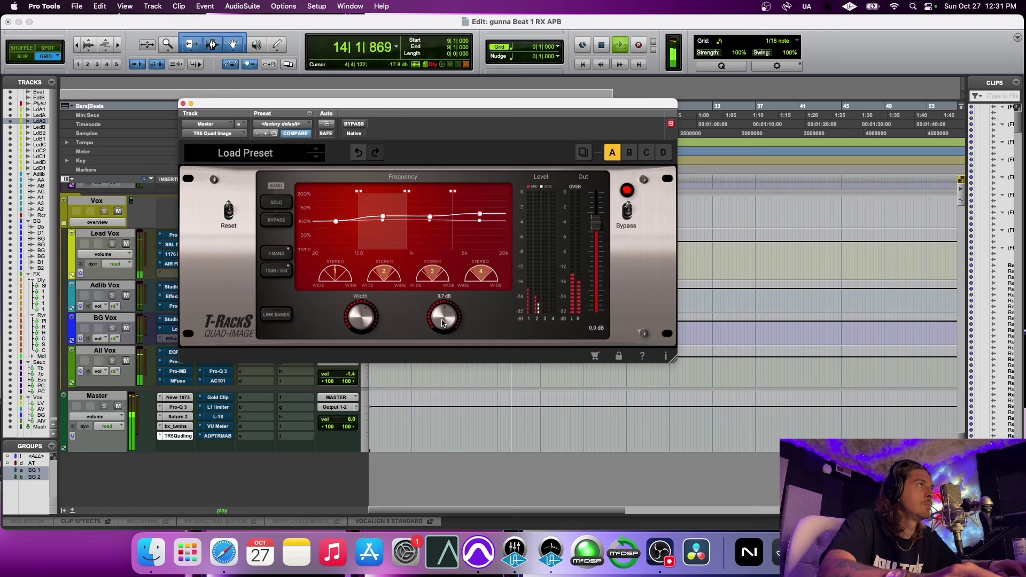
pyautogui.moveTo(443, 324); pyautogui.dragTo(441, 326)
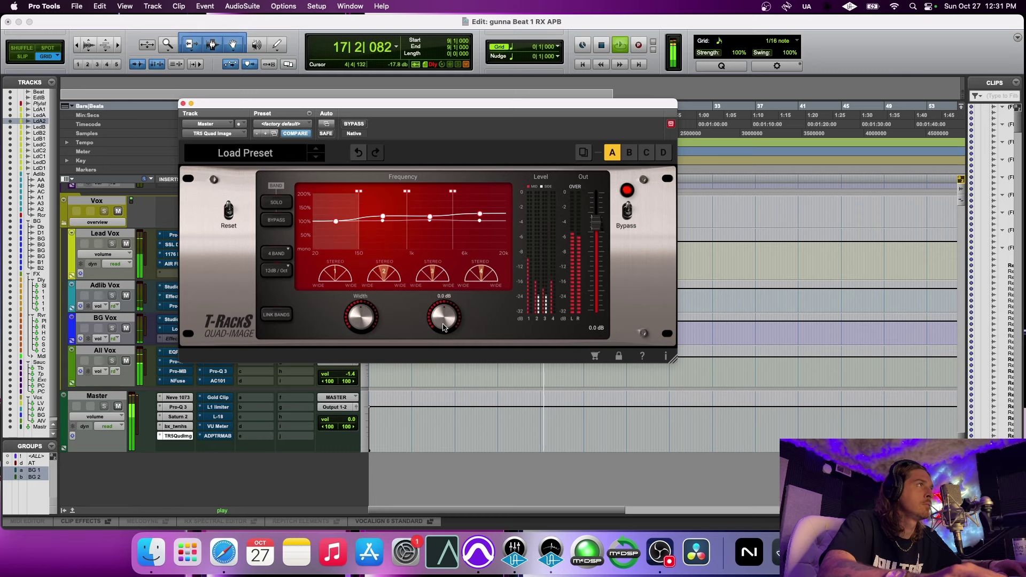
pyautogui.moveTo(444, 324); pyautogui.dragTo(443, 322)
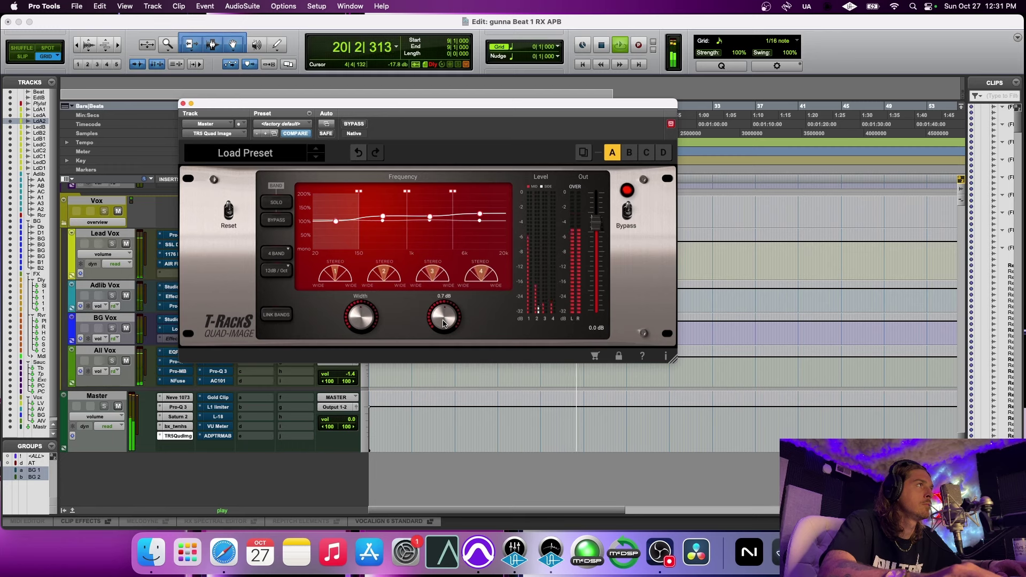
pyautogui.press('space')
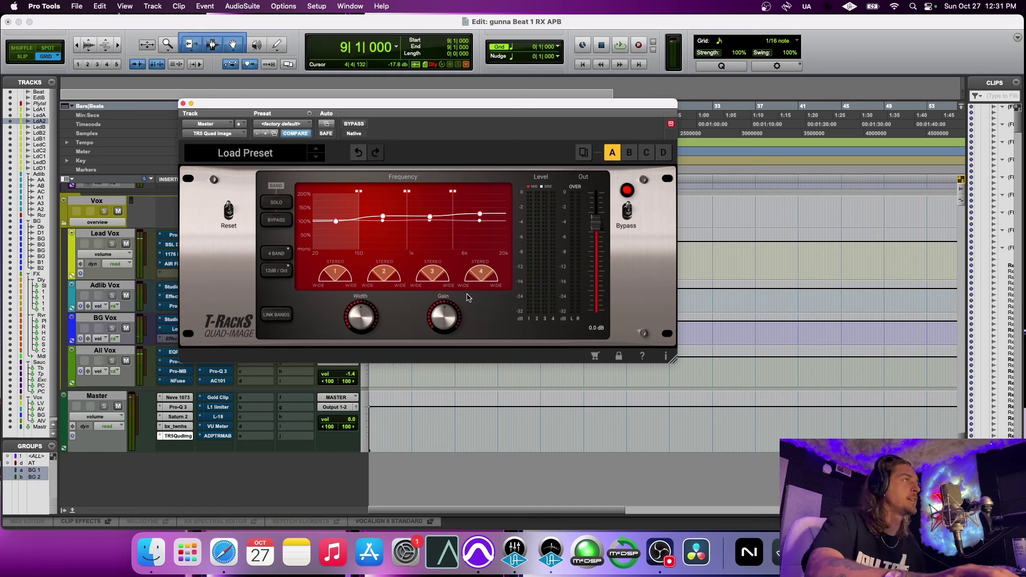
# Open the Master's Gold Clip plugin, take it out of bypass, and start playback
pyautogui.click(216, 399)
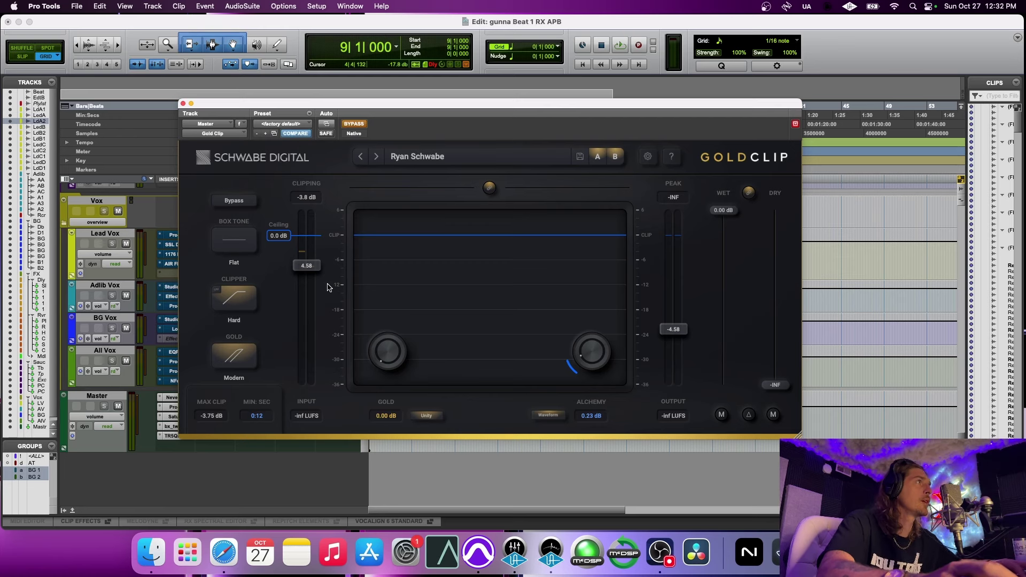
pyautogui.click(350, 126)
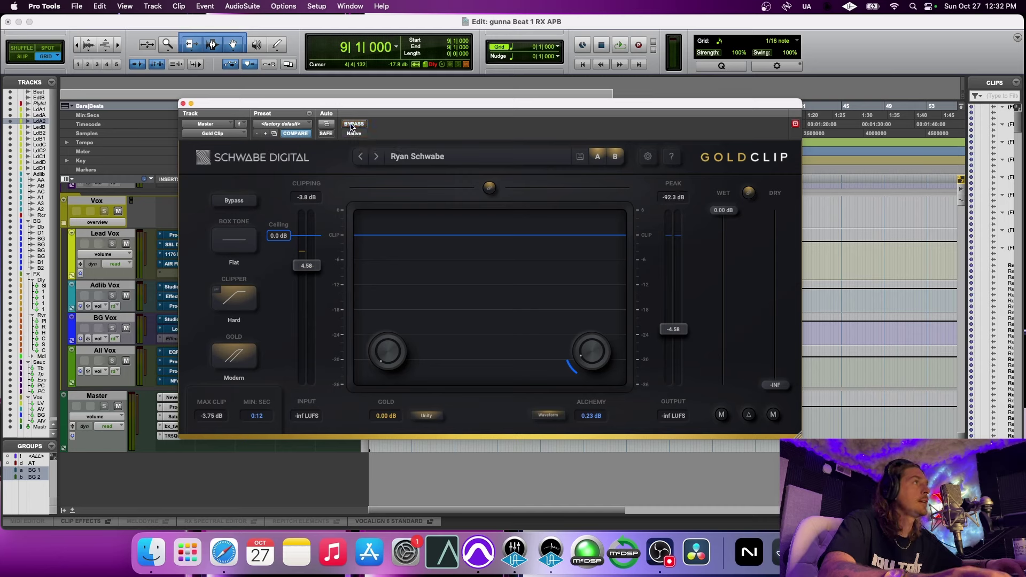
pyautogui.press('space')
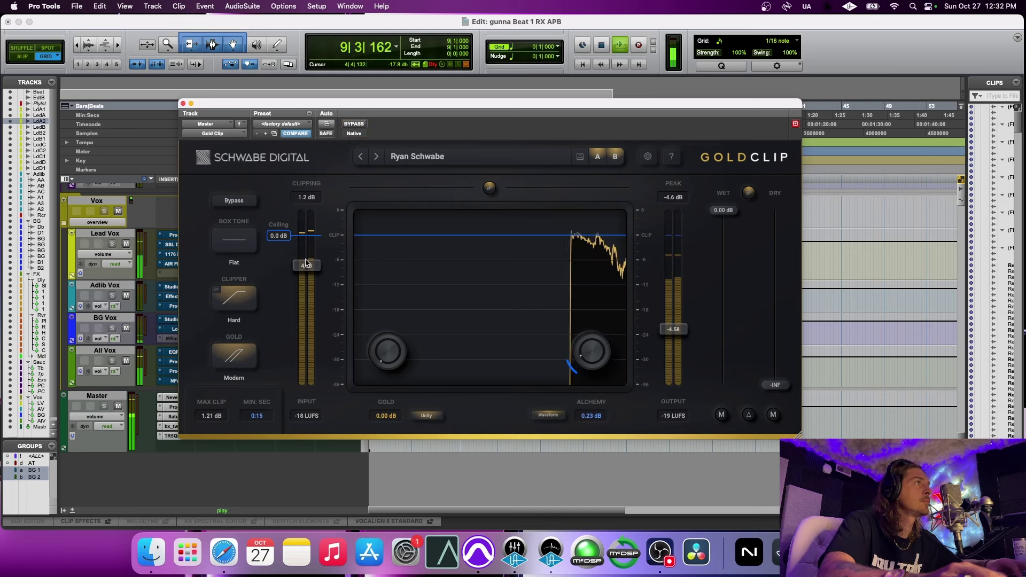
# Lower Gold Clip's input gain to 1.40, reset the clip readouts, and set Alchemy to 0.00 dB
pyautogui.moveTo(313, 275); pyautogui.dragTo(311, 278)
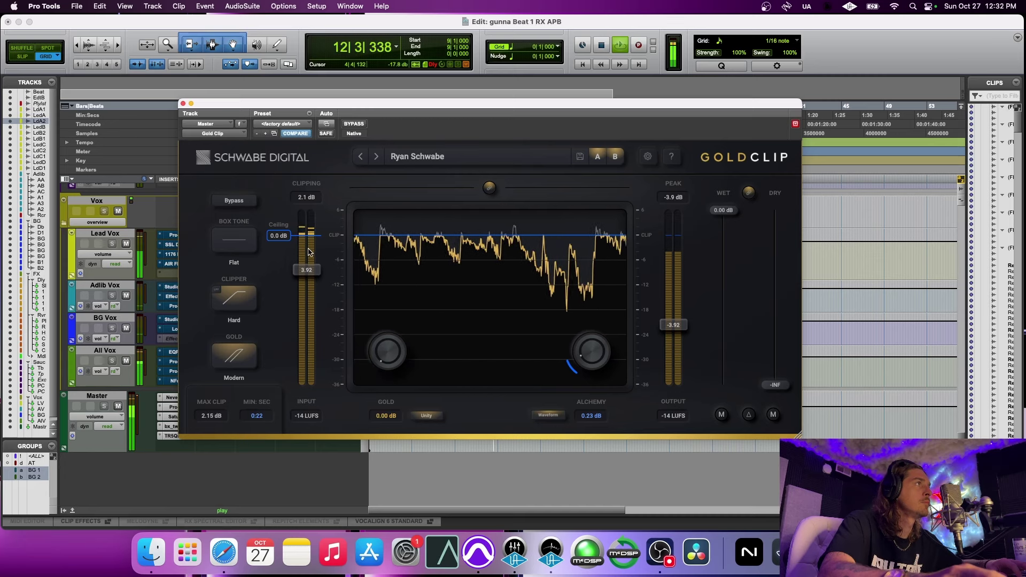
pyautogui.moveTo(307, 271); pyautogui.dragTo(308, 279)
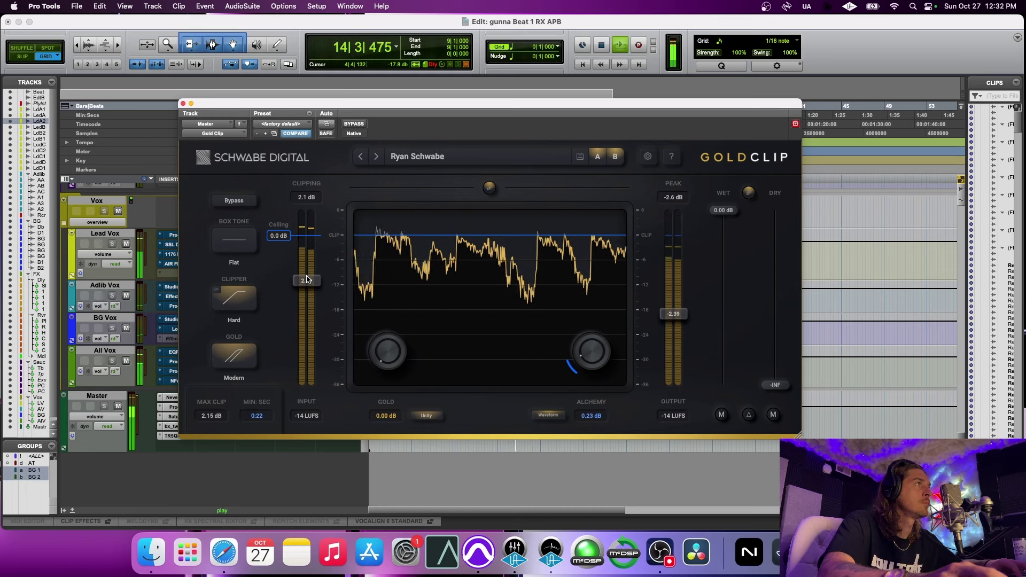
pyautogui.click(308, 196)
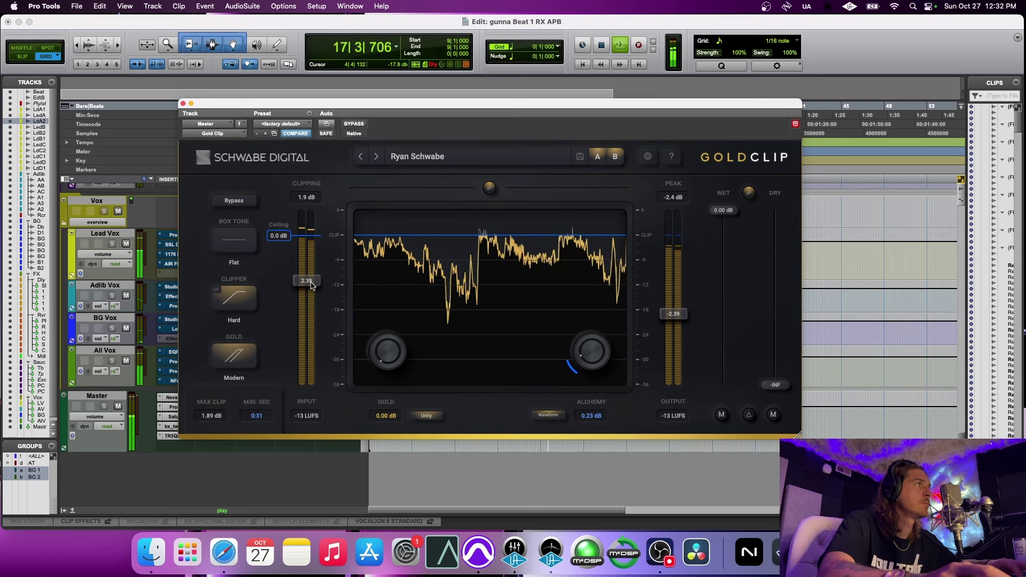
pyautogui.moveTo(311, 285); pyautogui.dragTo(310, 292)
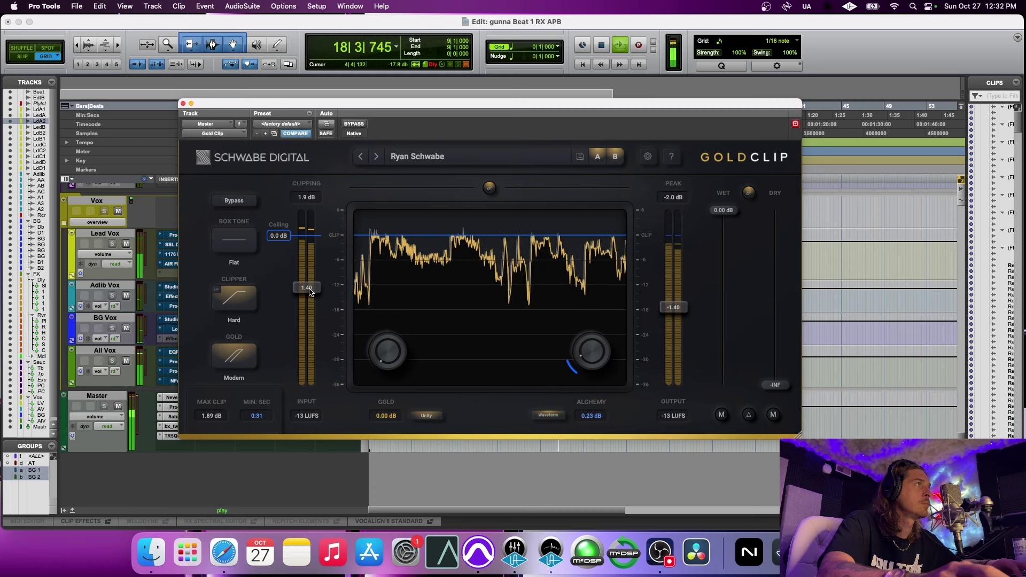
pyautogui.moveTo(592, 353); pyautogui.dragTo(607, 424)
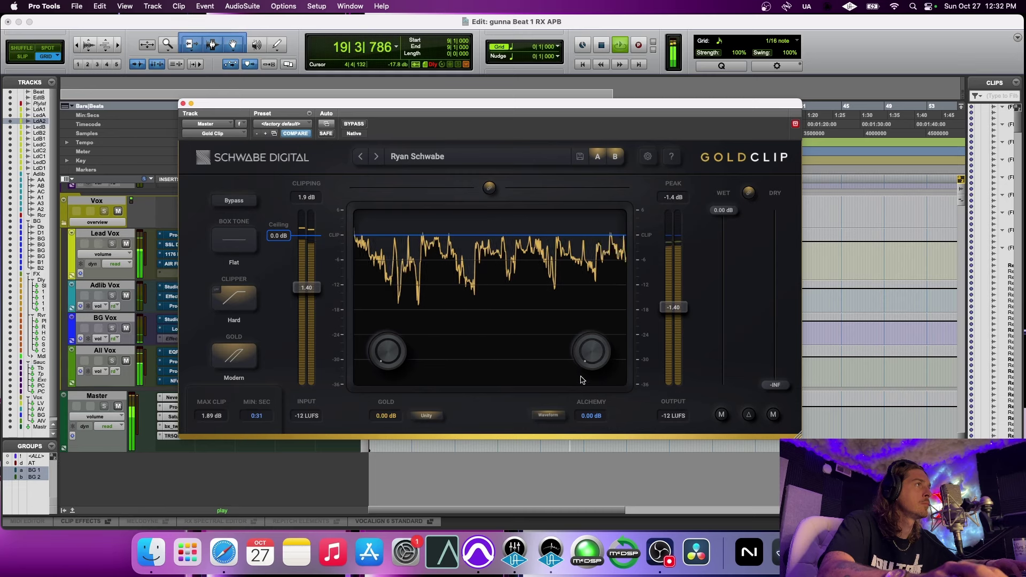
pyautogui.press('space')
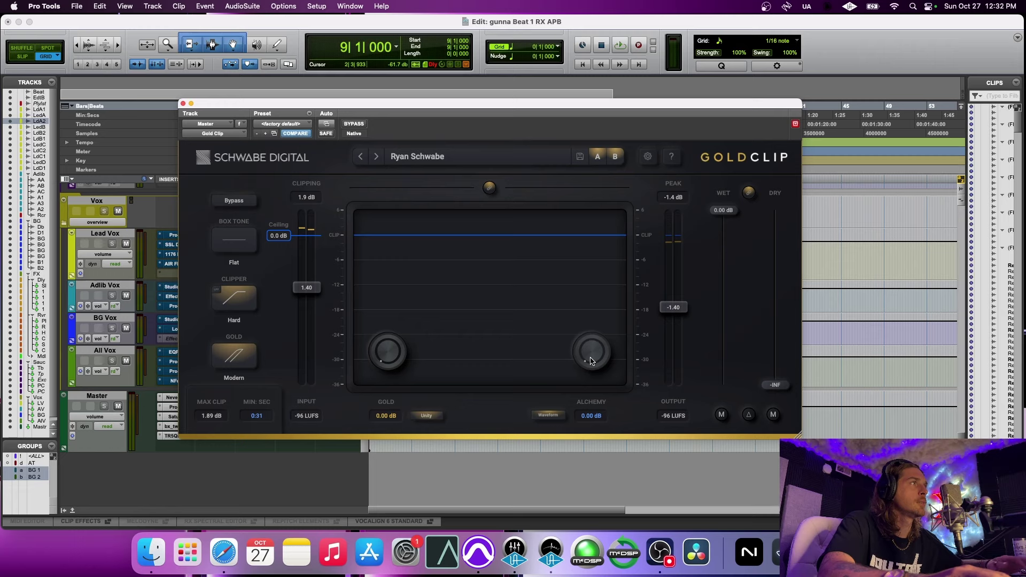
# Raise Gold Clip's Alchemy to 0.29 dB during playback, then close the Gold Clip window
pyautogui.press('space')
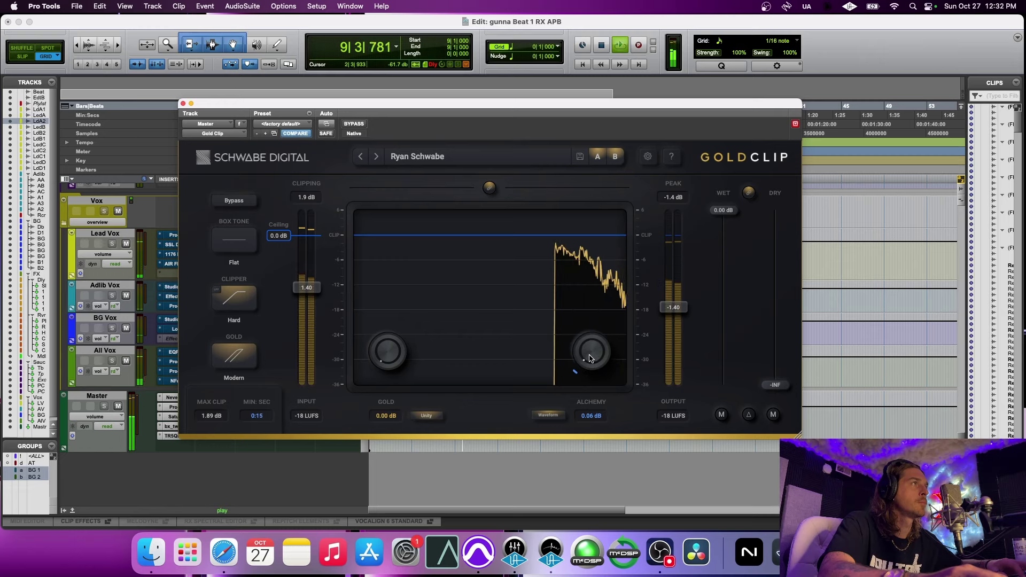
pyautogui.moveTo(590, 358); pyautogui.dragTo(588, 350)
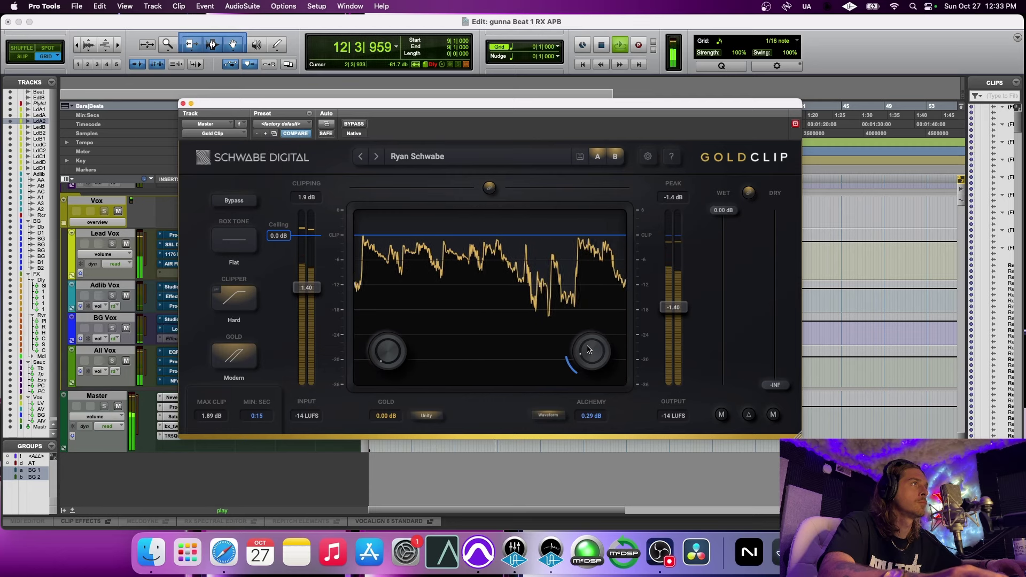
pyautogui.press('space')
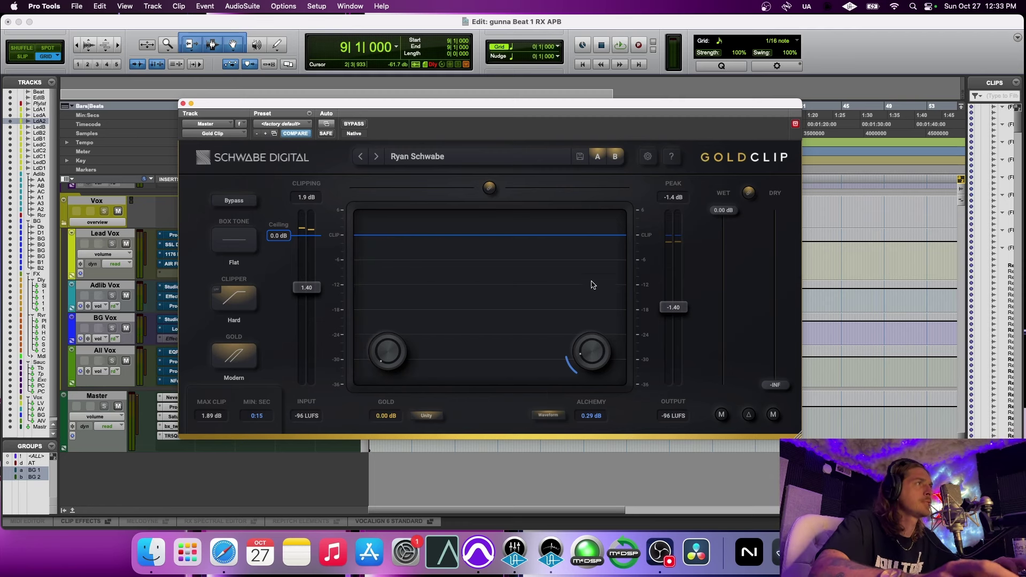
pyautogui.click(184, 102)
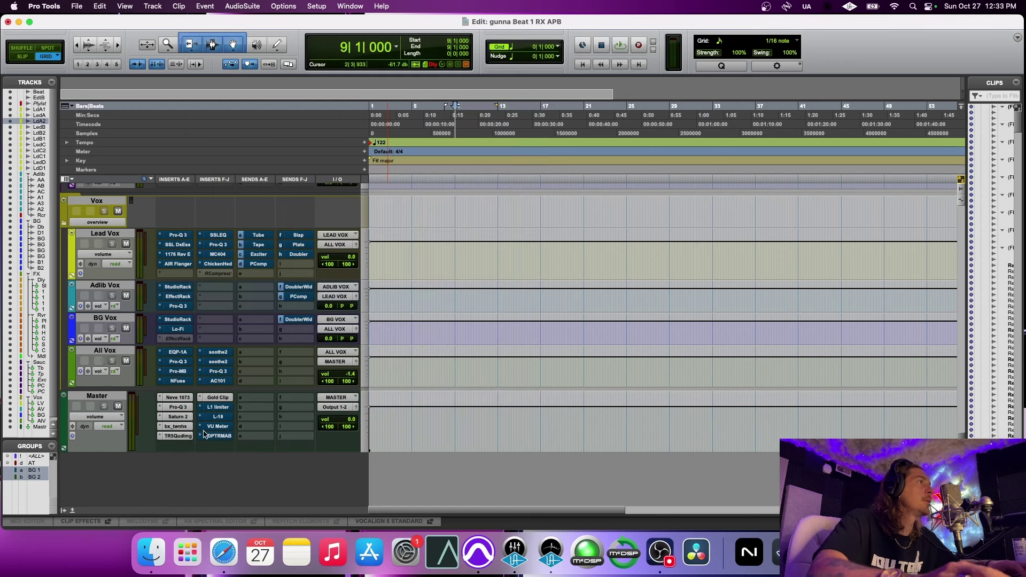
# Open the Master's Waves L1 Limiter, take it out of bypass, and play the mix through it
pyautogui.click(218, 408)
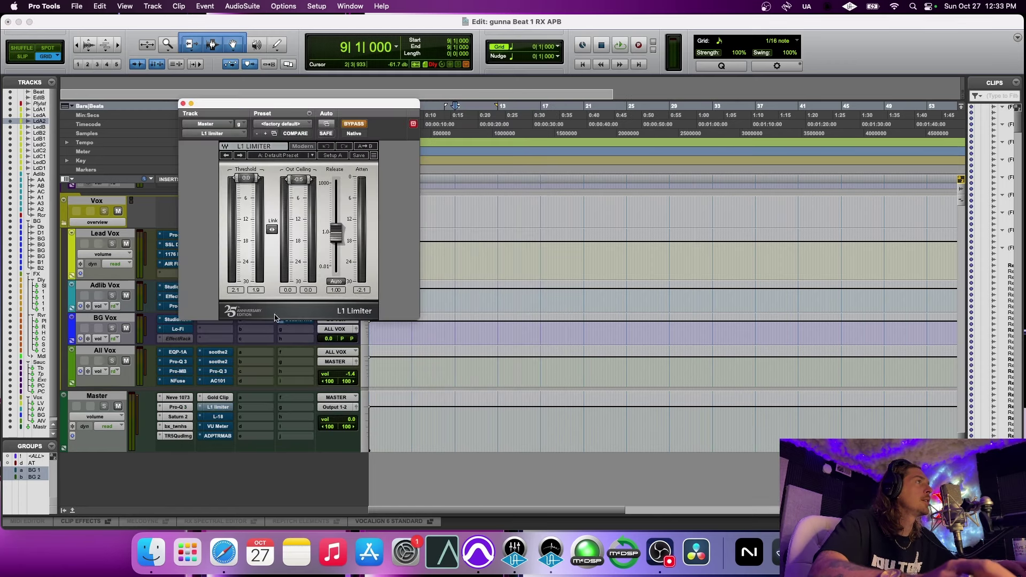
pyautogui.click(354, 124)
pyautogui.press('space')
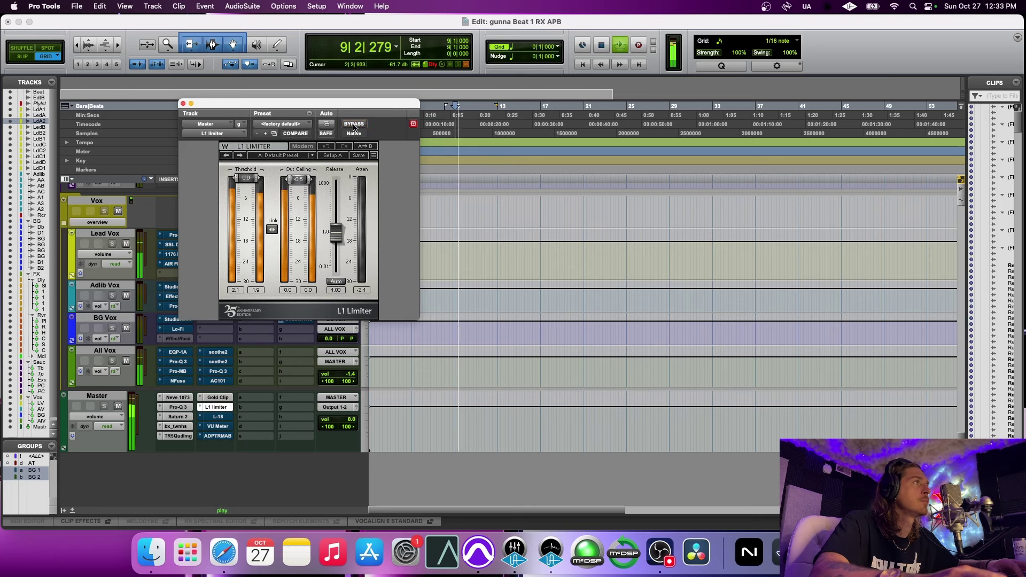